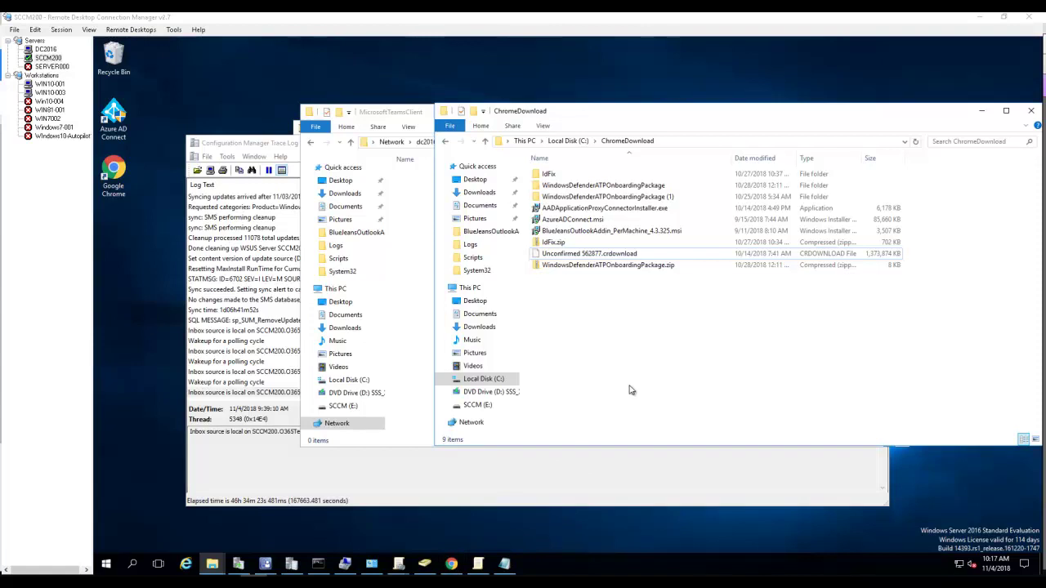
# Show the Notepad note listing teams.microsoft.com/downloads and the aka.ms/teams64bitmsi link
pyautogui.click(504, 564)
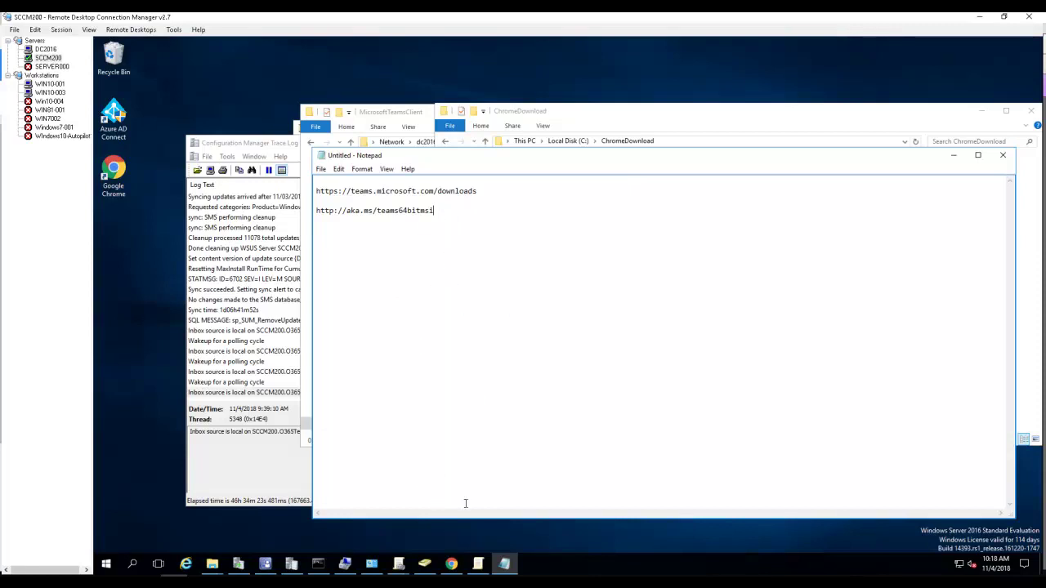
# Open teams.microsoft.com/downloads in a new Chrome tab
pyautogui.click(451, 564)
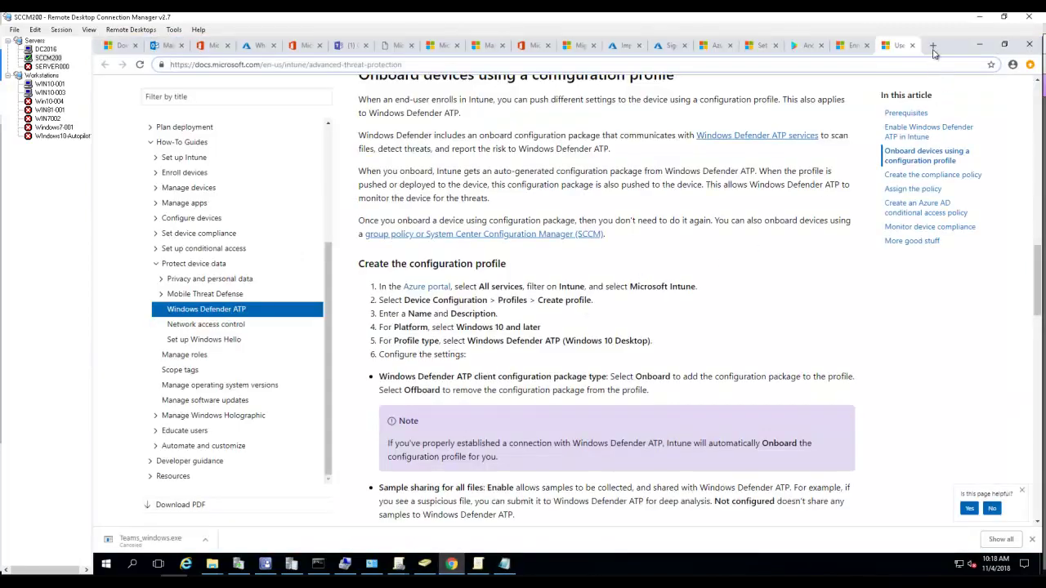
pyautogui.click(933, 46)
pyautogui.write('team')
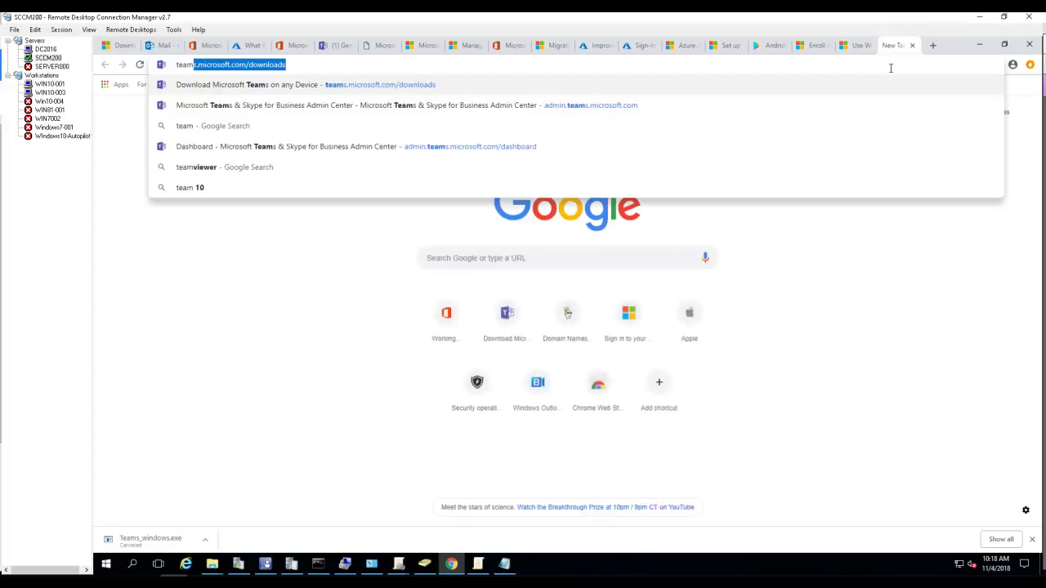
pyautogui.press('Right')
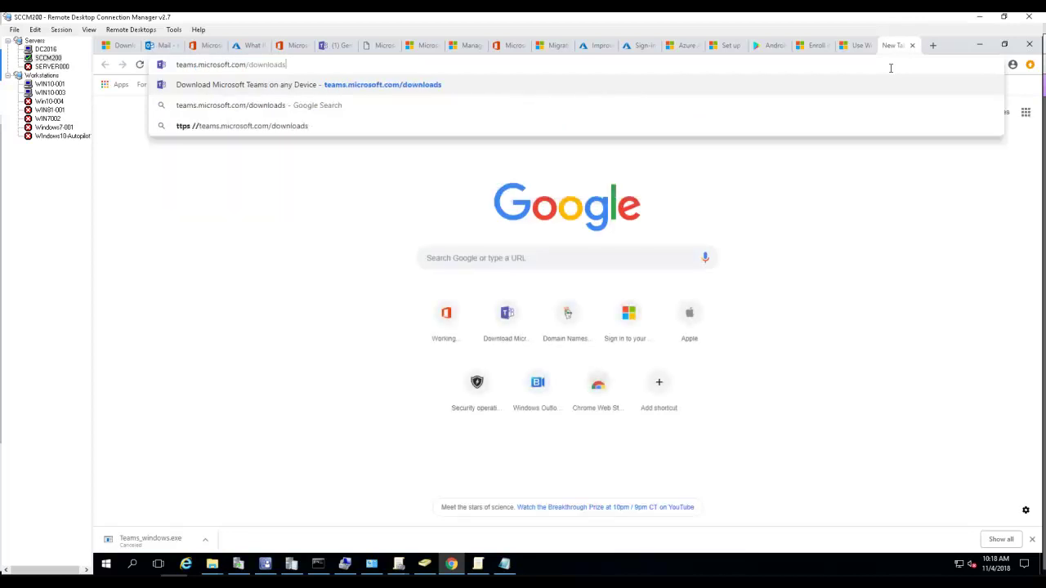
pyautogui.press('Return')
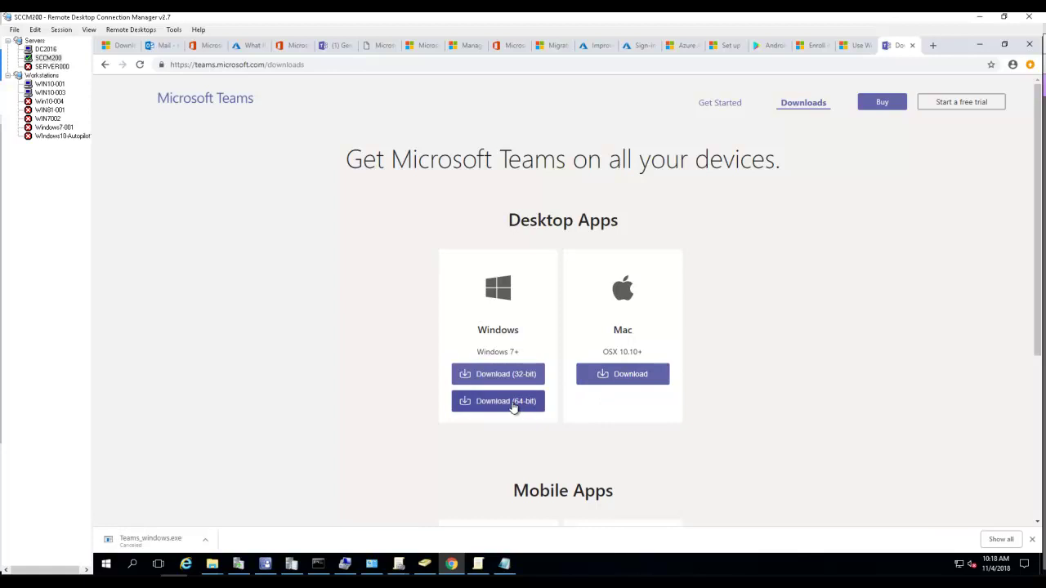
# Download the 64-bit Windows Teams installer, then select the 64-bit MSI link in Notepad
pyautogui.click(513, 407)
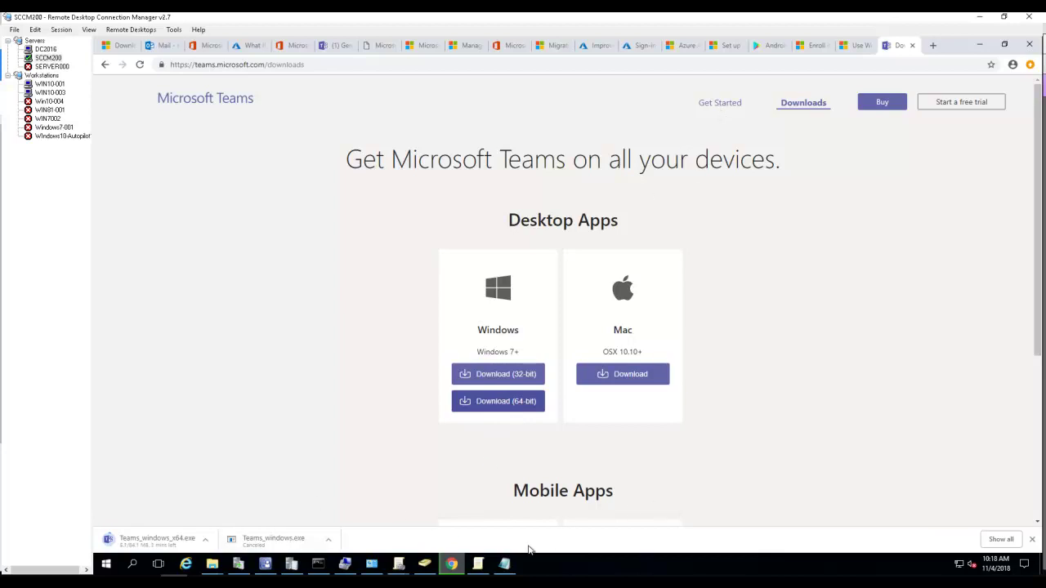
pyautogui.click(504, 564)
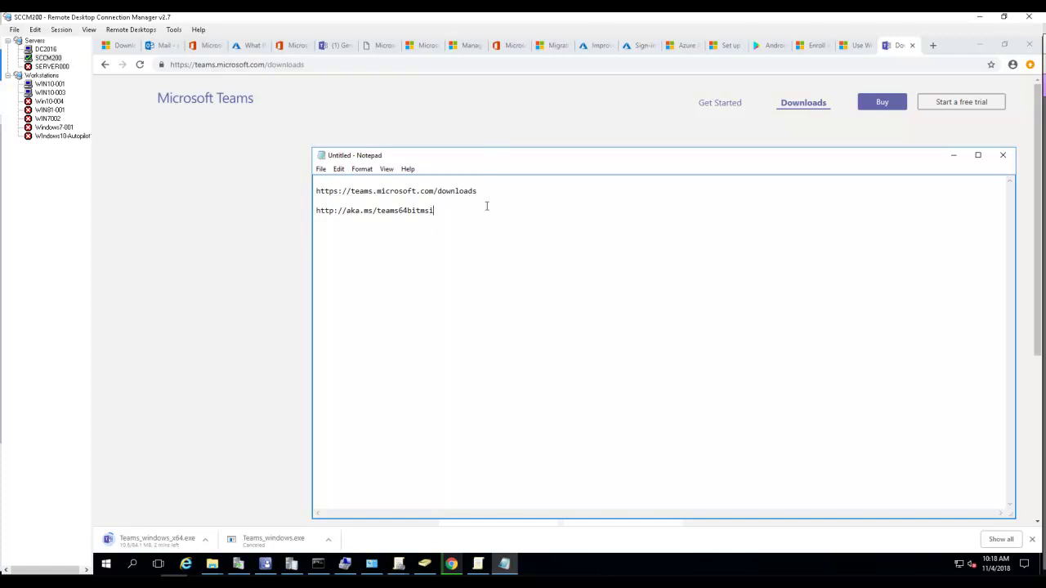
pyautogui.moveTo(433, 212); pyautogui.dragTo(317, 213)
pyautogui.hotkey('ctrl', 'c')
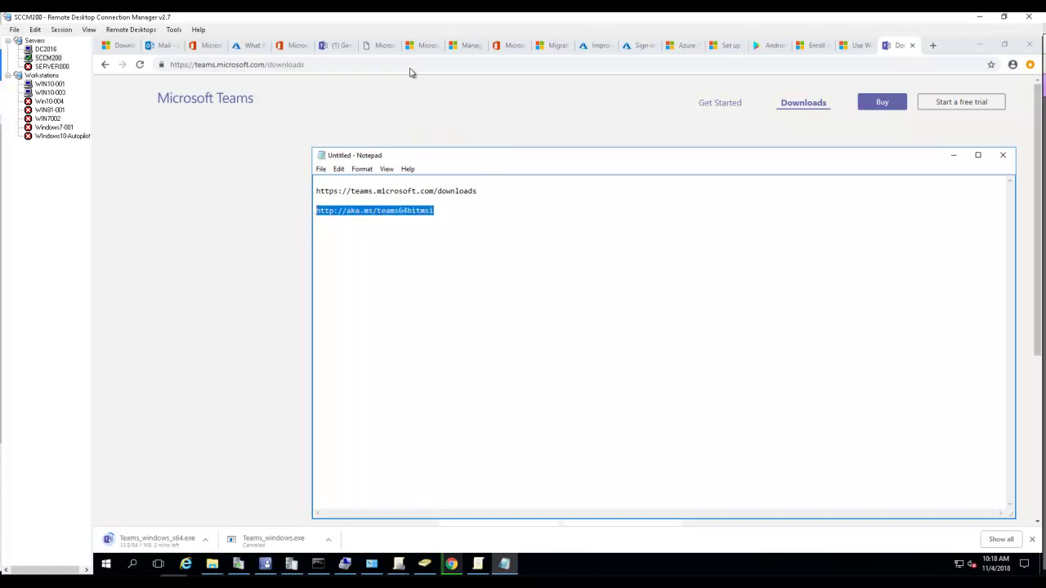
pyautogui.click(932, 45)
pyautogui.click(932, 44)
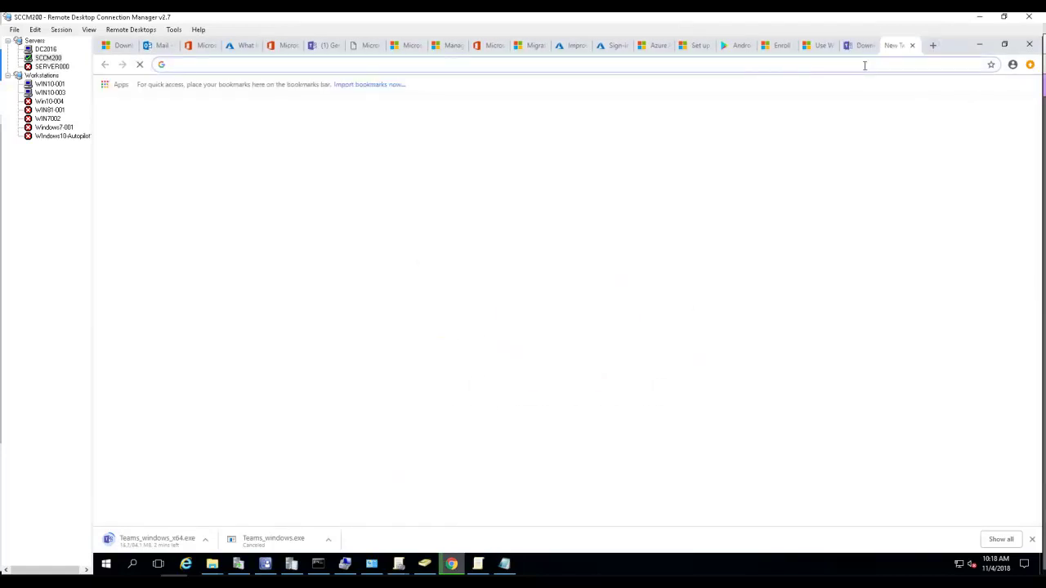
pyautogui.hotkey('ctrl', 'v')
pyautogui.press('Return')
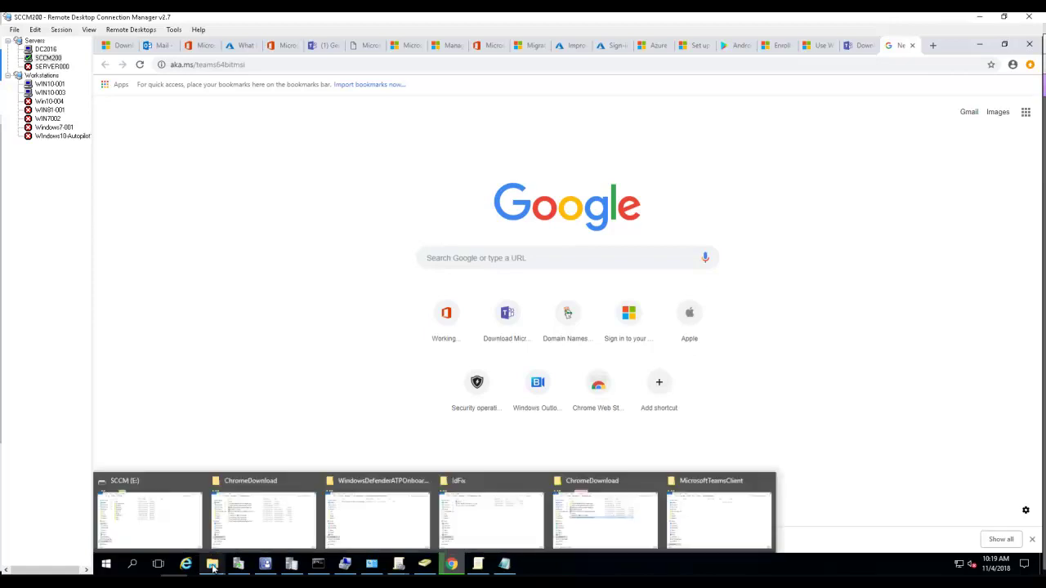
# Open the MicrosoftTeamsClient folder and create a new folder named exe
pyautogui.click(713, 527)
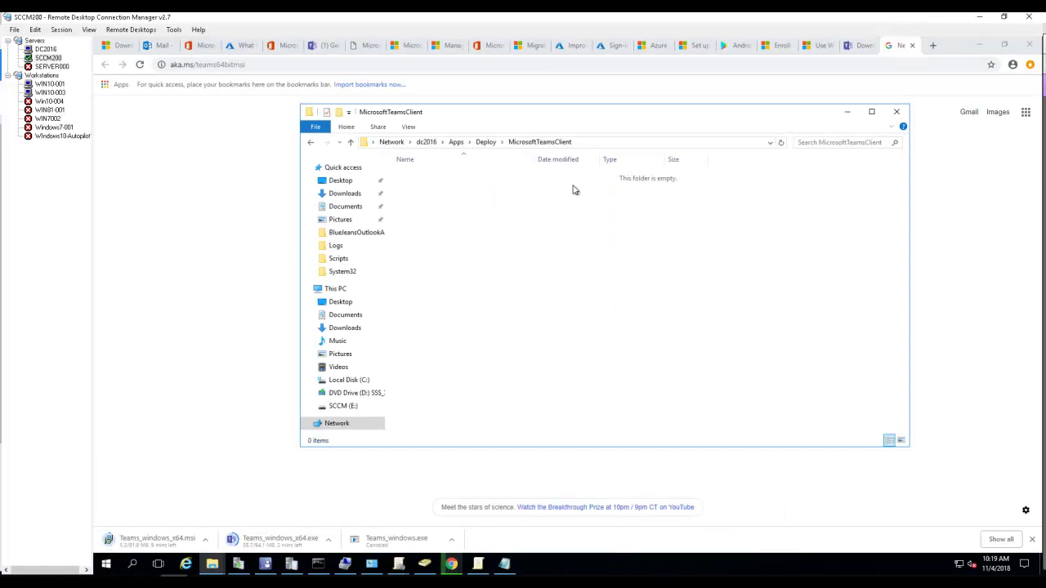
pyautogui.click(485, 142)
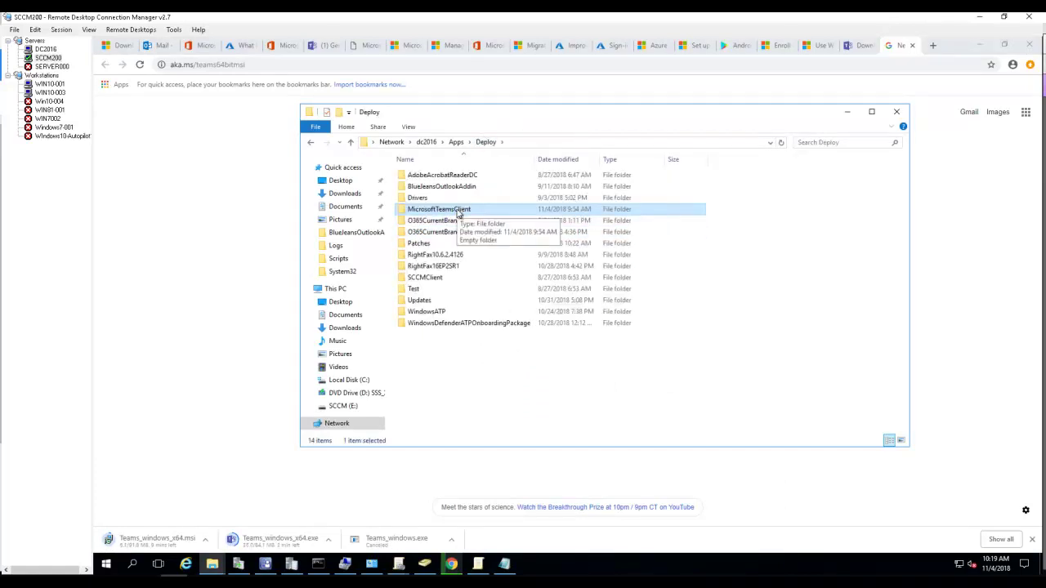
pyautogui.doubleClick(455, 212)
pyautogui.rightClick(452, 214)
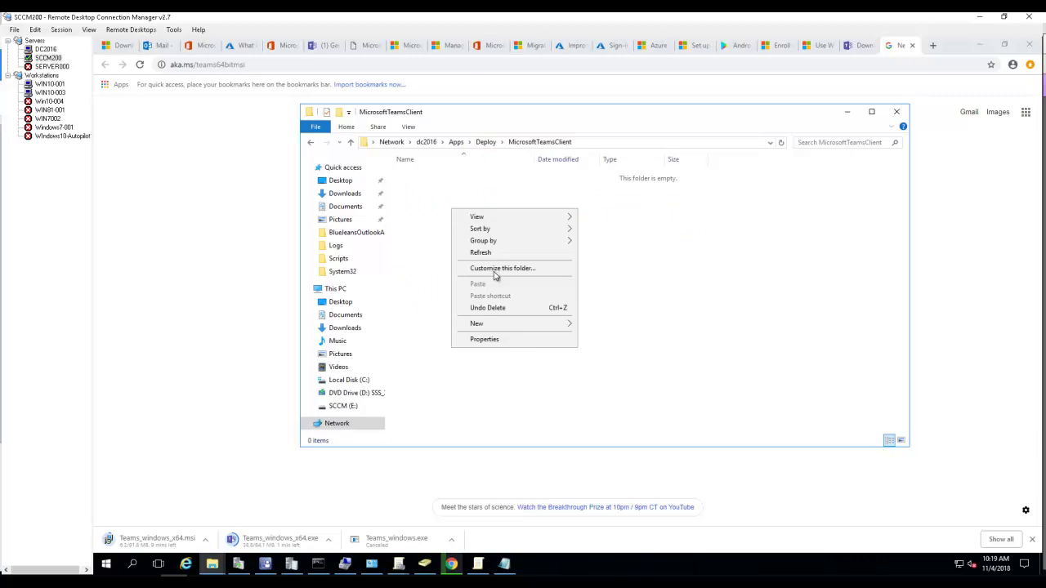
pyautogui.moveTo(535, 331)
pyautogui.click(605, 325)
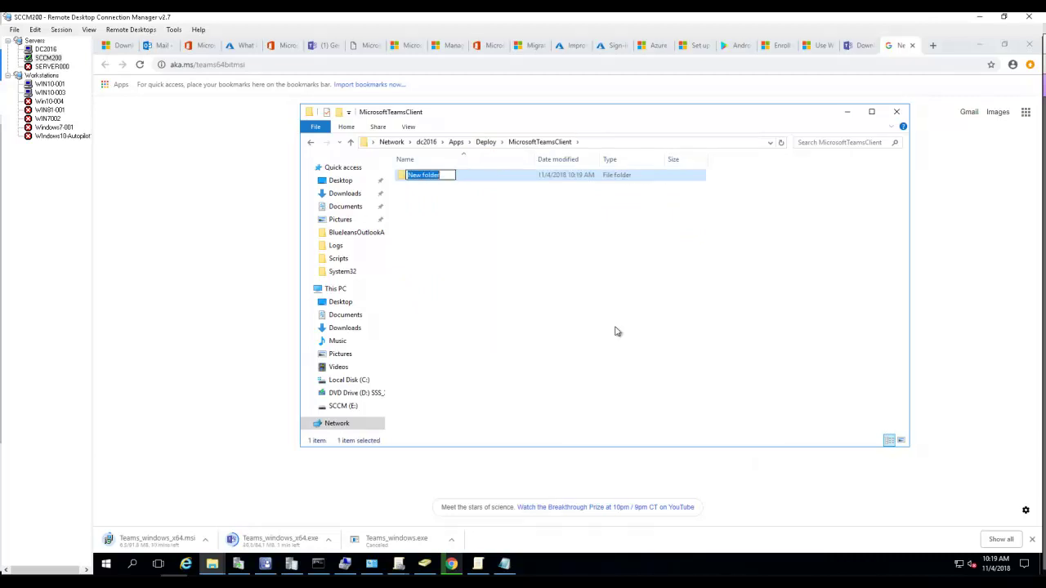
pyautogui.write('exe')
pyautogui.click(507, 259)
# Create a second new folder named msix64
pyautogui.rightClick(468, 236)
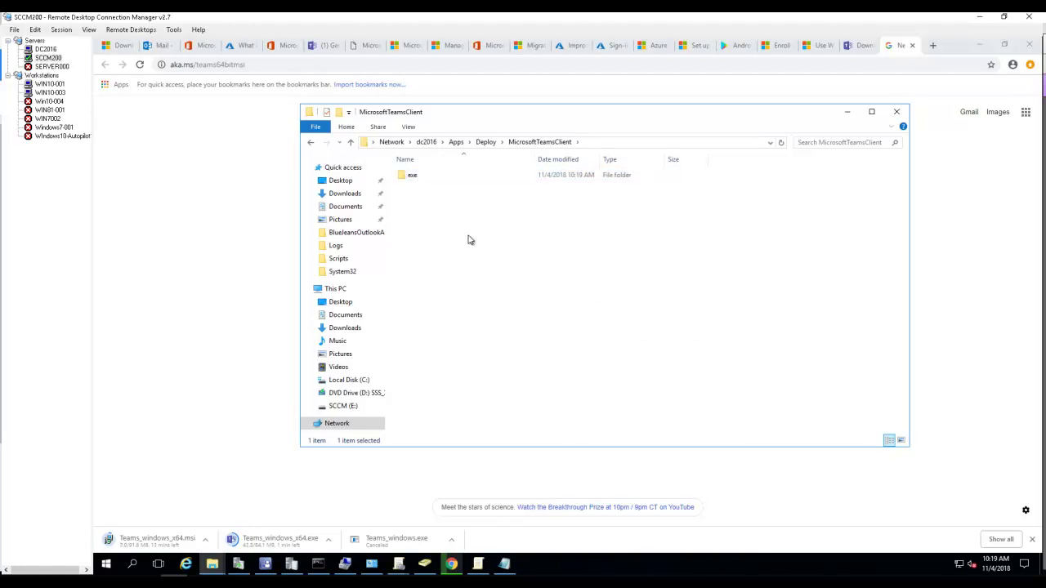
pyautogui.moveTo(531, 351)
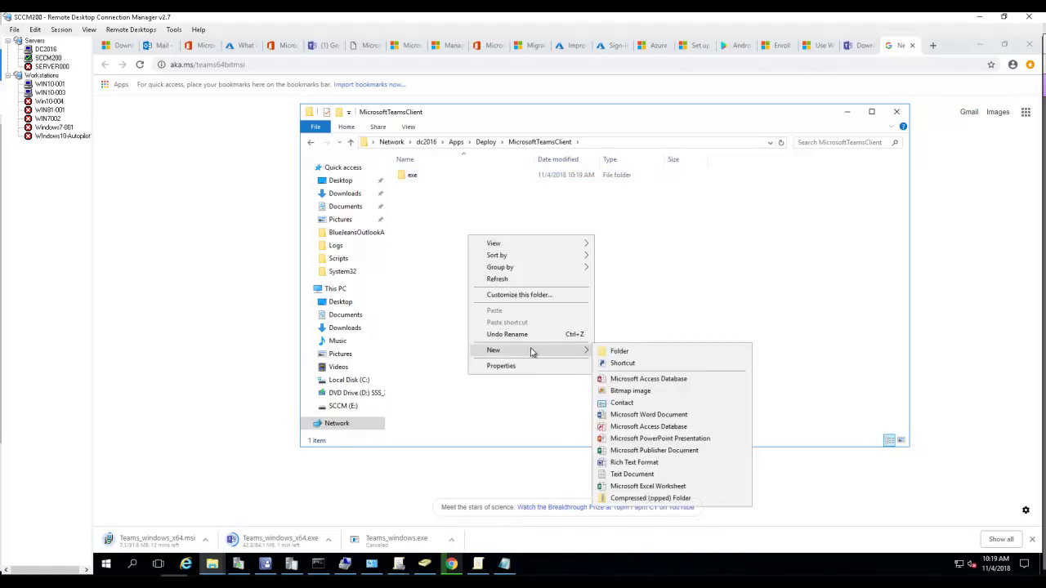
pyautogui.click(620, 352)
pyautogui.write('msi')
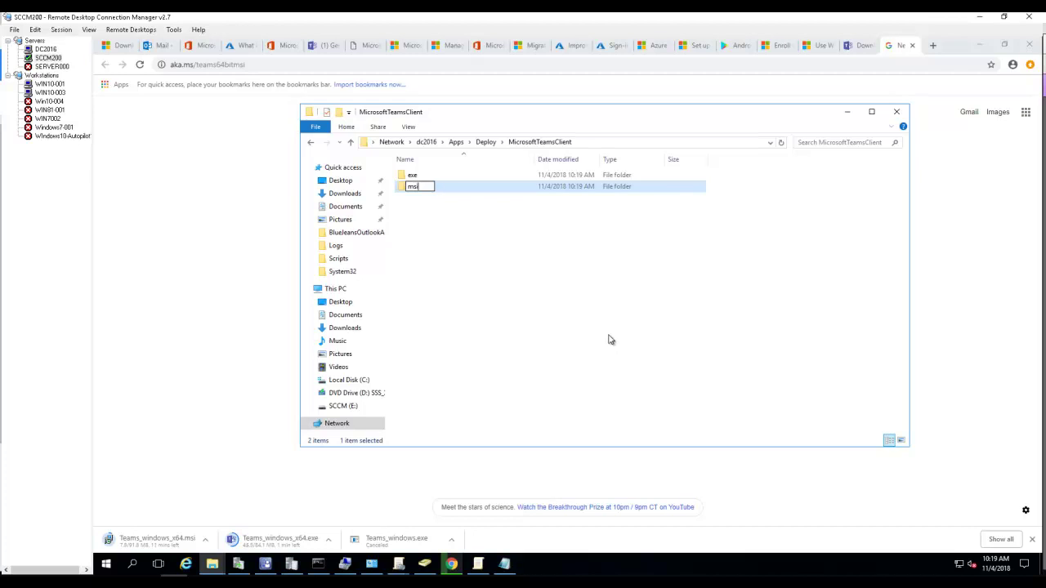
pyautogui.write('x64')
pyautogui.click(609, 340)
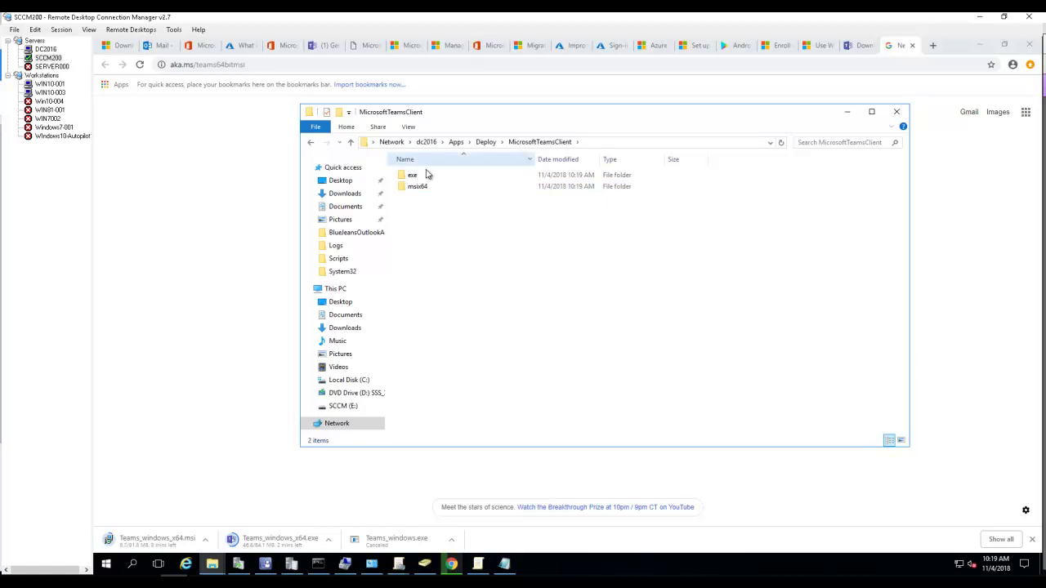
# Rename the exe folder to exex64
pyautogui.click(415, 176)
pyautogui.rightClick(415, 177)
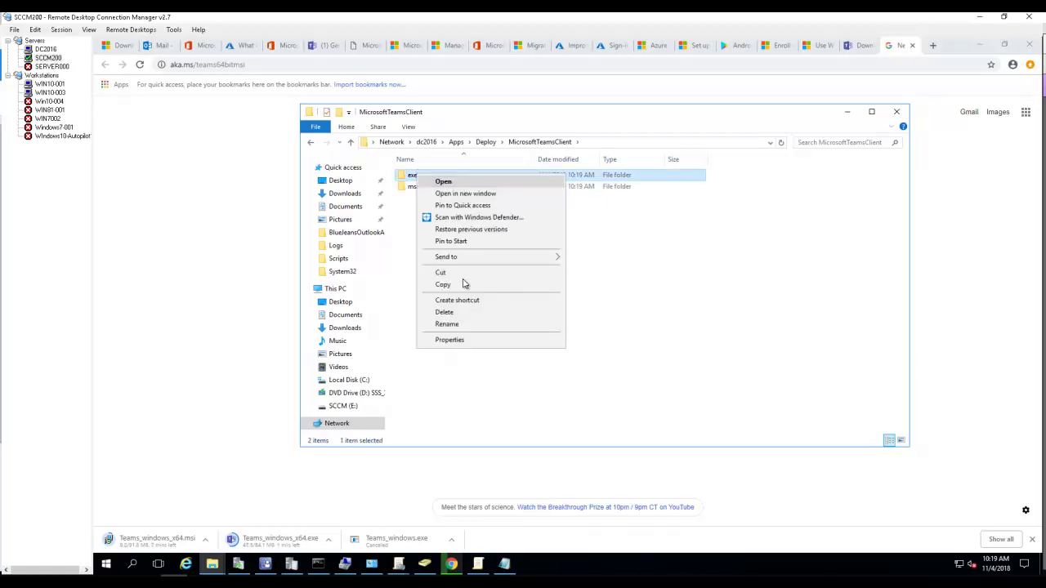
pyautogui.click(462, 325)
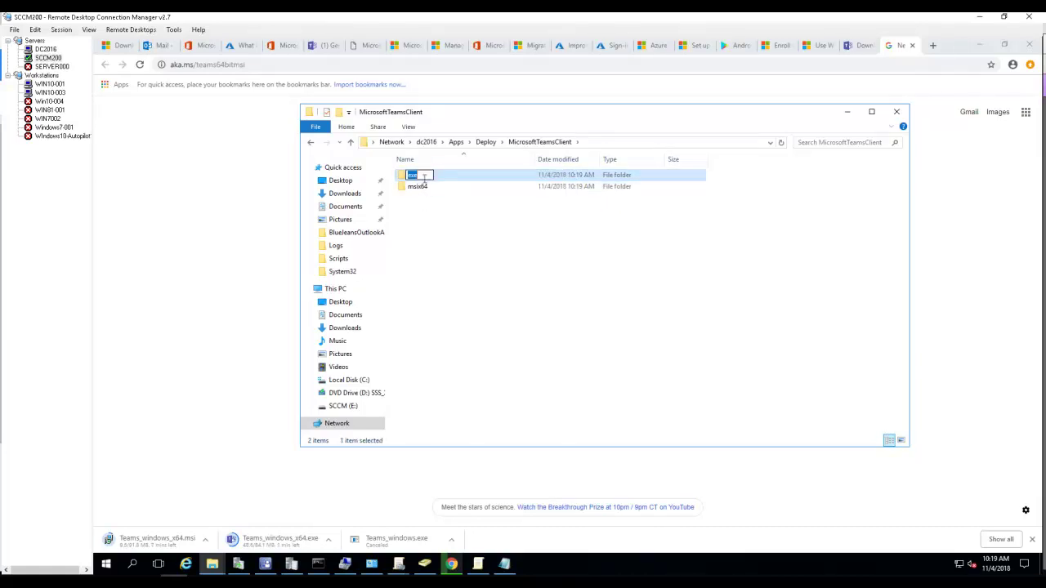
pyautogui.write('x64')
pyautogui.click(597, 344)
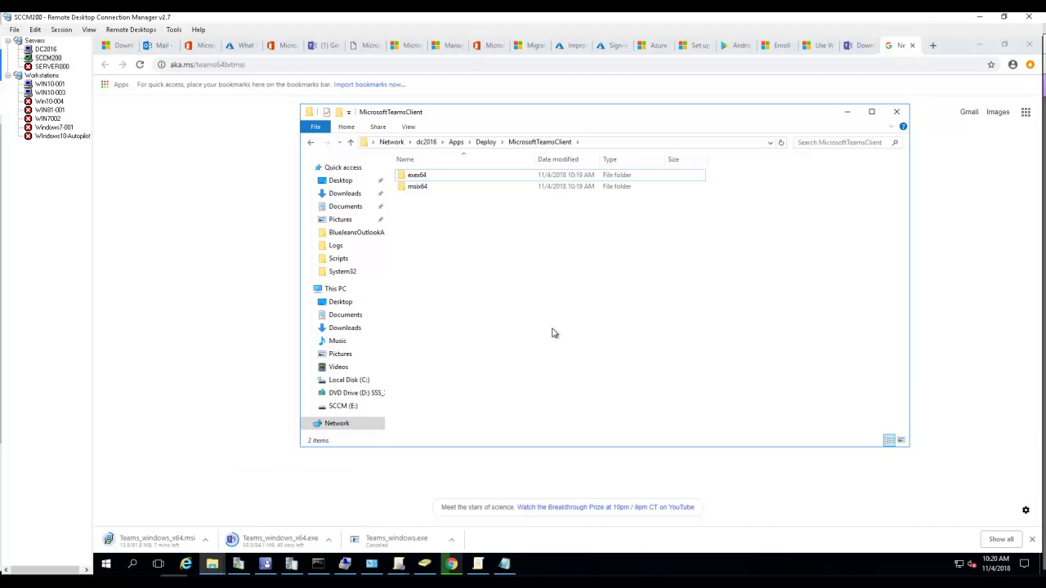
# In the Teams web app, view Chat, Activity and Meetings, retrying the failed meeting details load
pyautogui.click(327, 47)
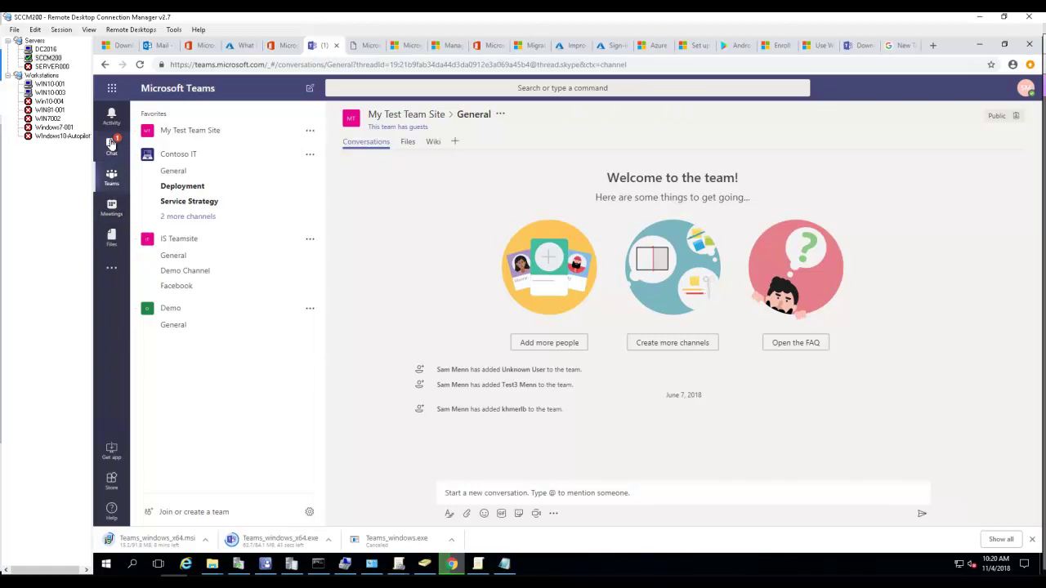
pyautogui.click(114, 149)
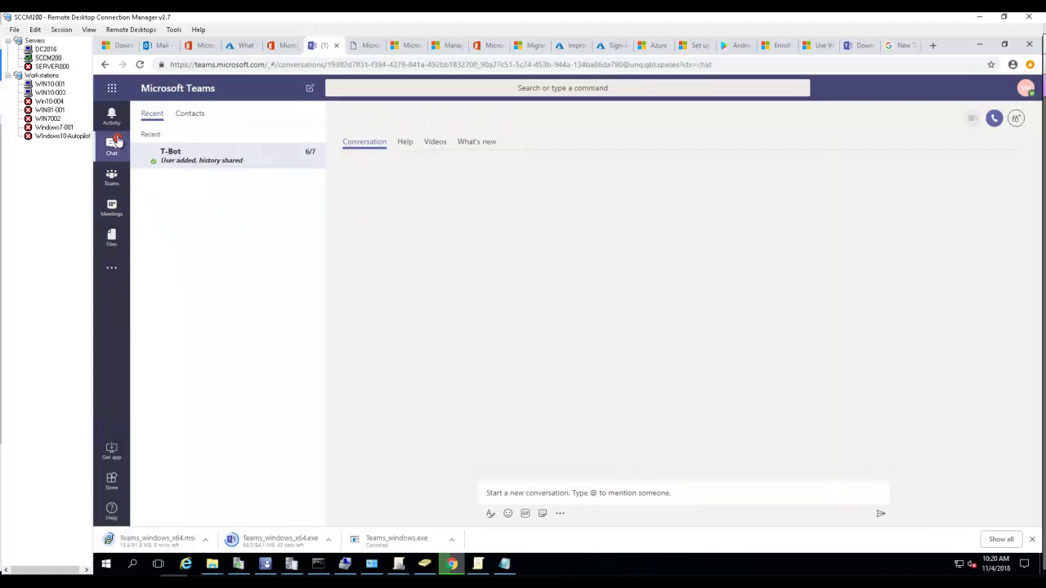
pyautogui.click(111, 116)
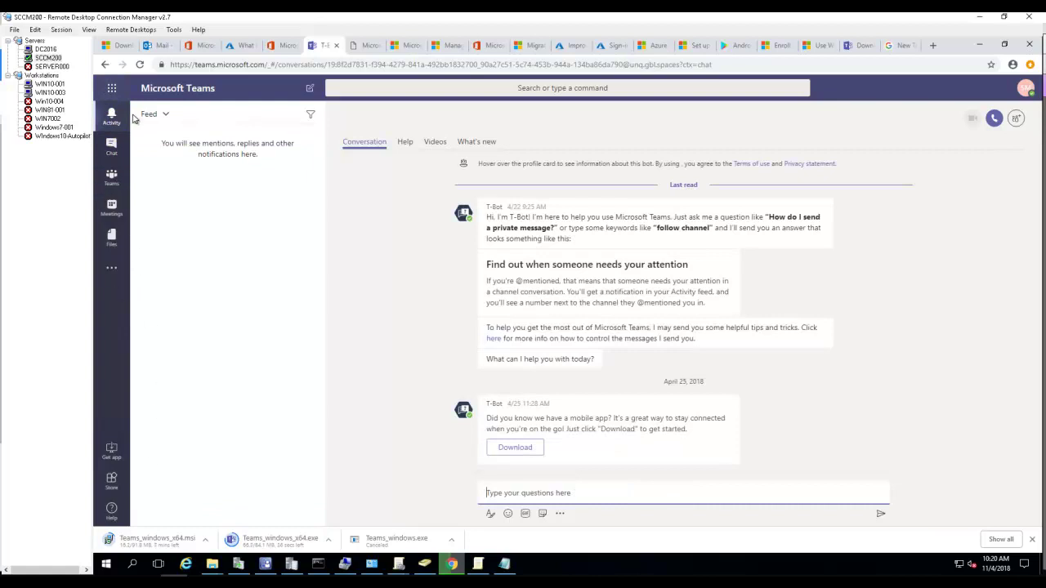
pyautogui.click(112, 208)
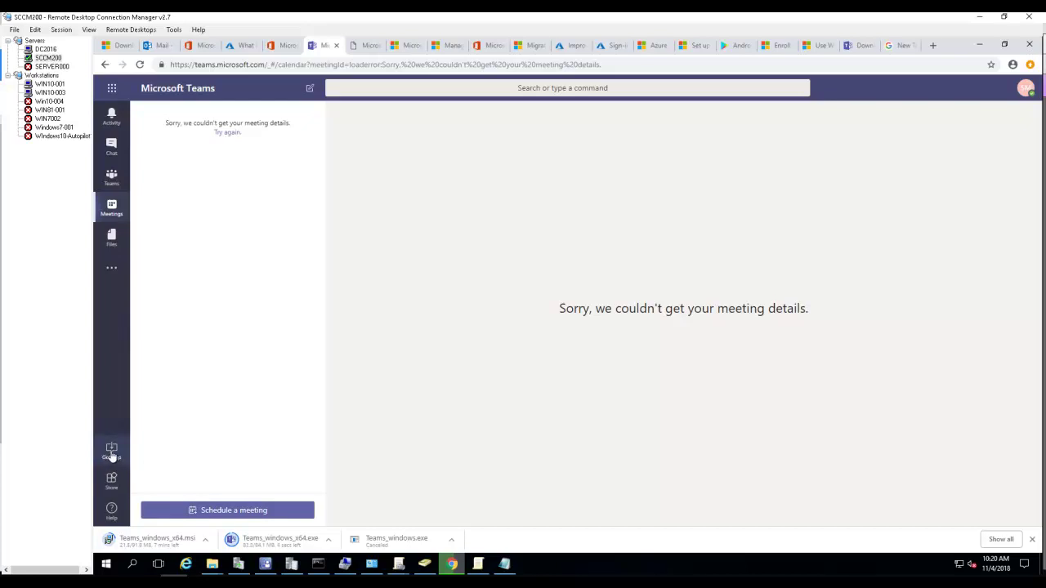
pyautogui.click(228, 133)
pyautogui.click(227, 141)
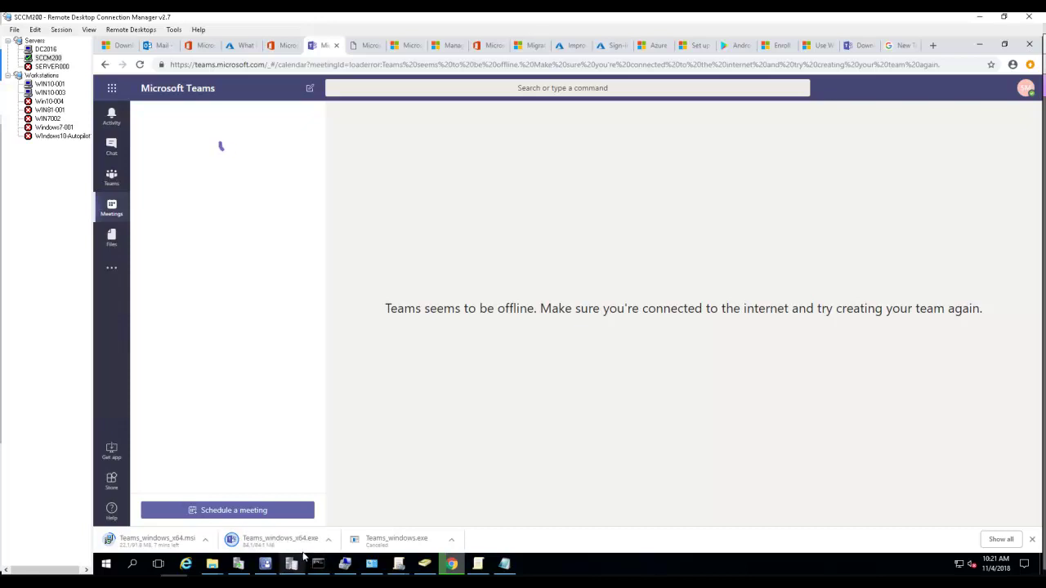
# Cancel the three duplicate Teams downloads and show Teams_windows_x64.exe in the ChromeDownload folder
pyautogui.click(327, 541)
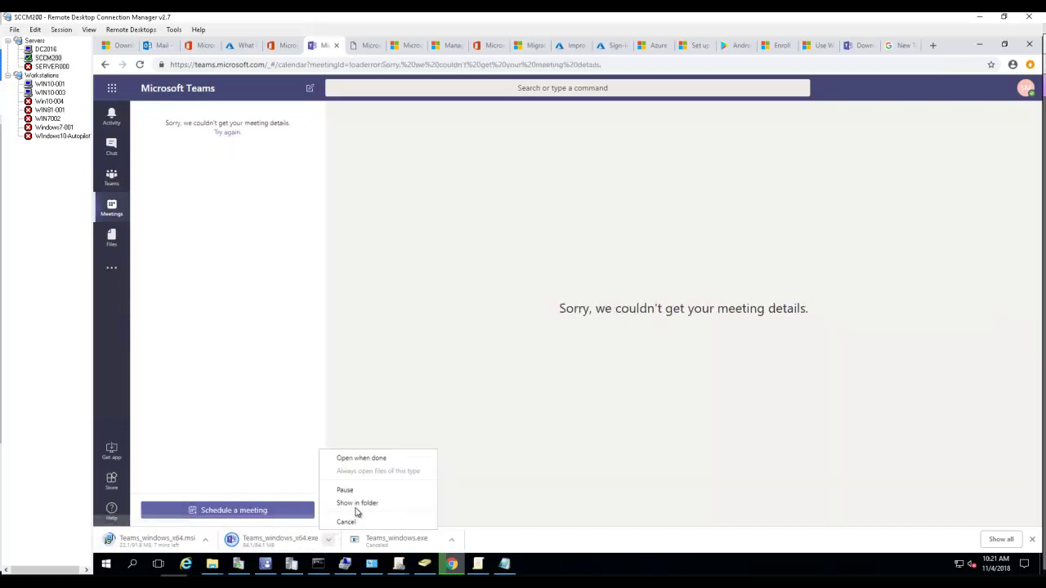
pyautogui.click(358, 503)
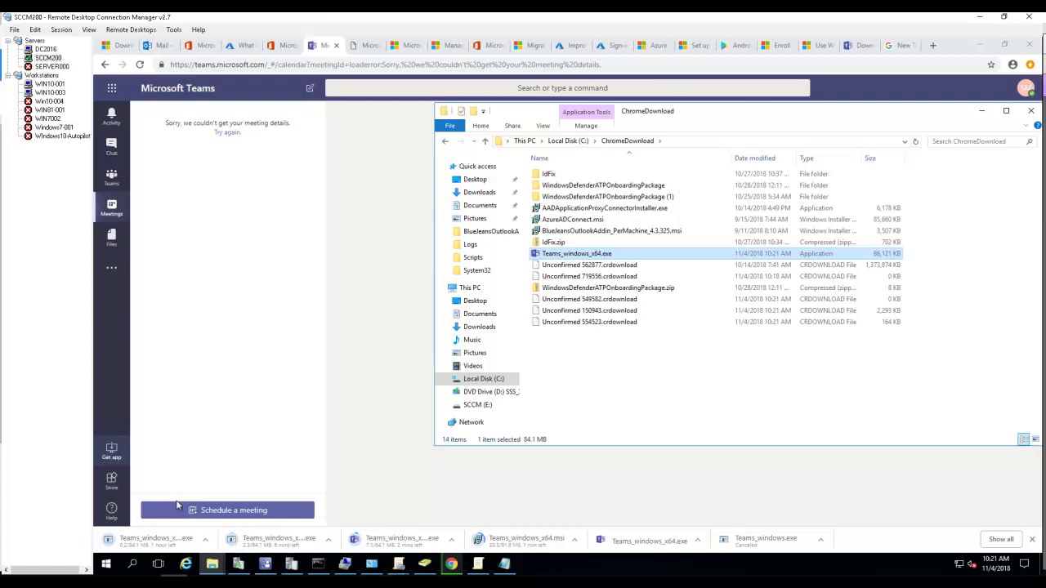
pyautogui.click(206, 545)
pyautogui.click(220, 525)
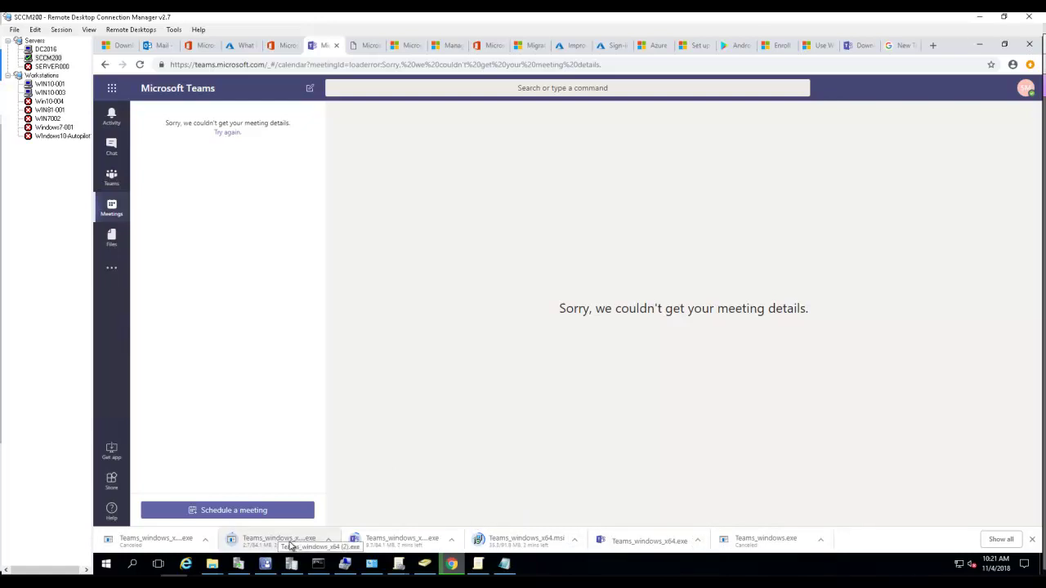
pyautogui.click(327, 540)
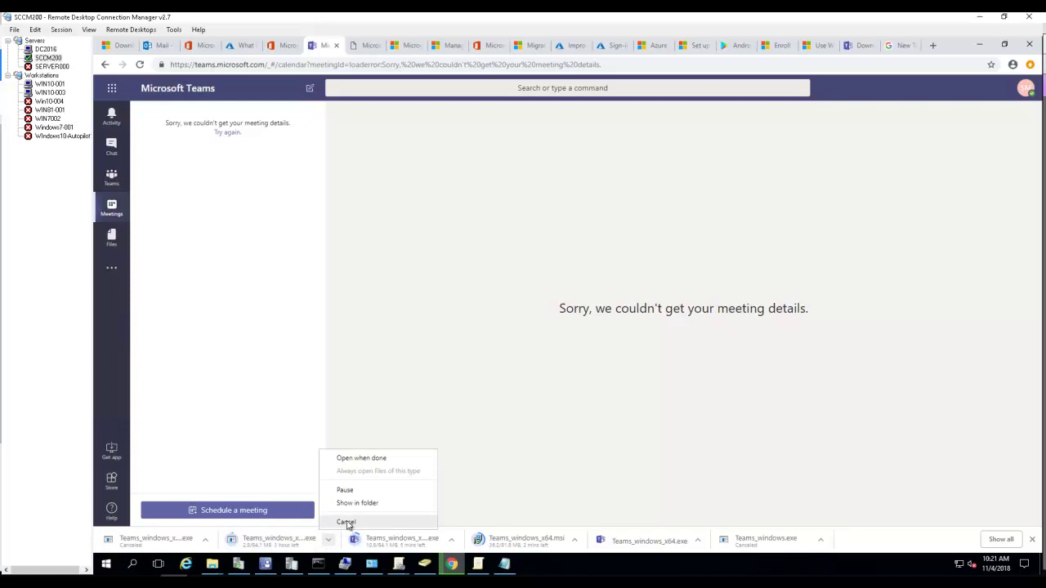
pyautogui.click(347, 522)
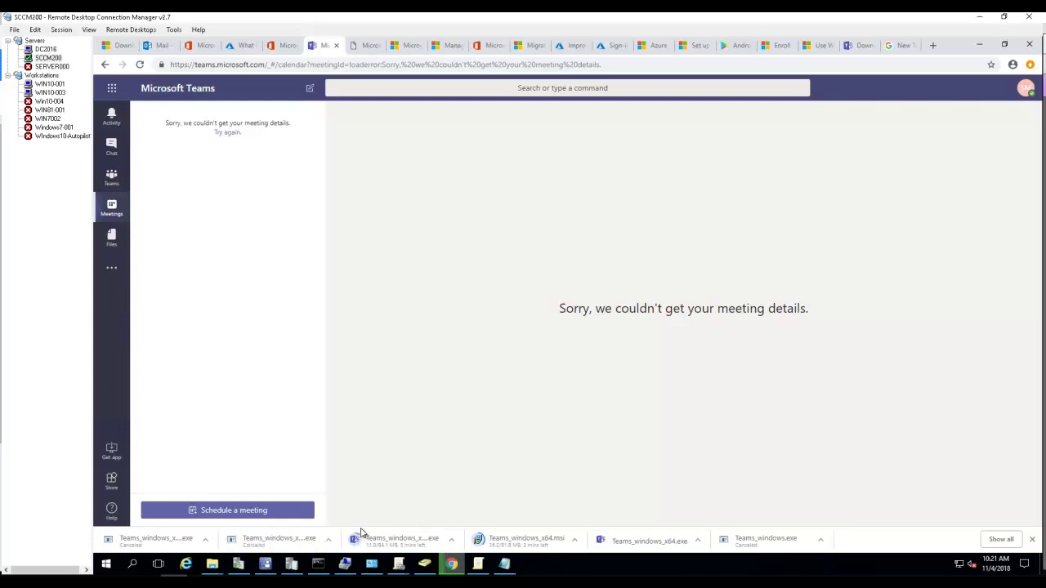
pyautogui.click(451, 539)
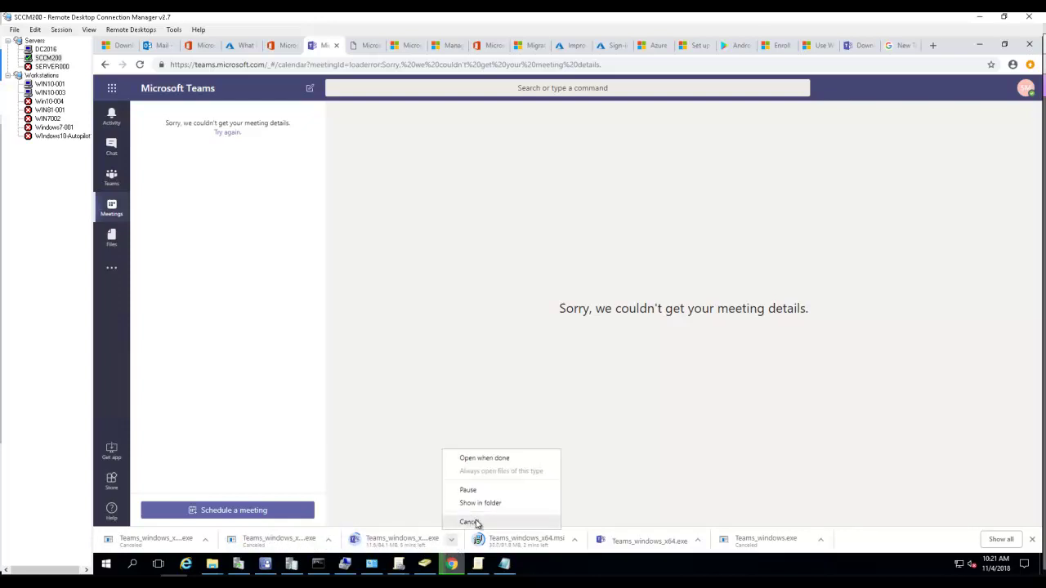
pyautogui.click(474, 522)
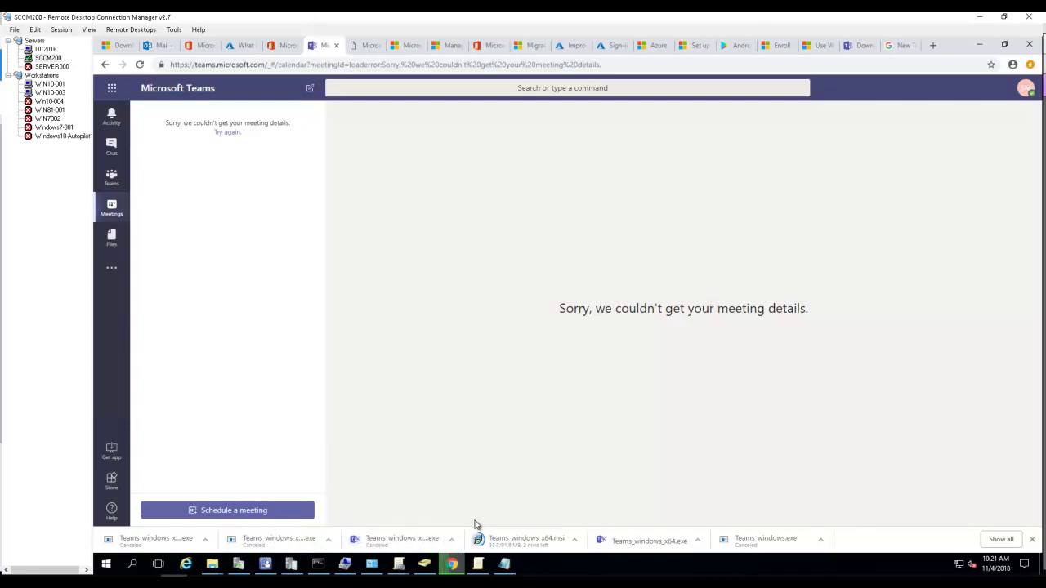
pyautogui.click(697, 541)
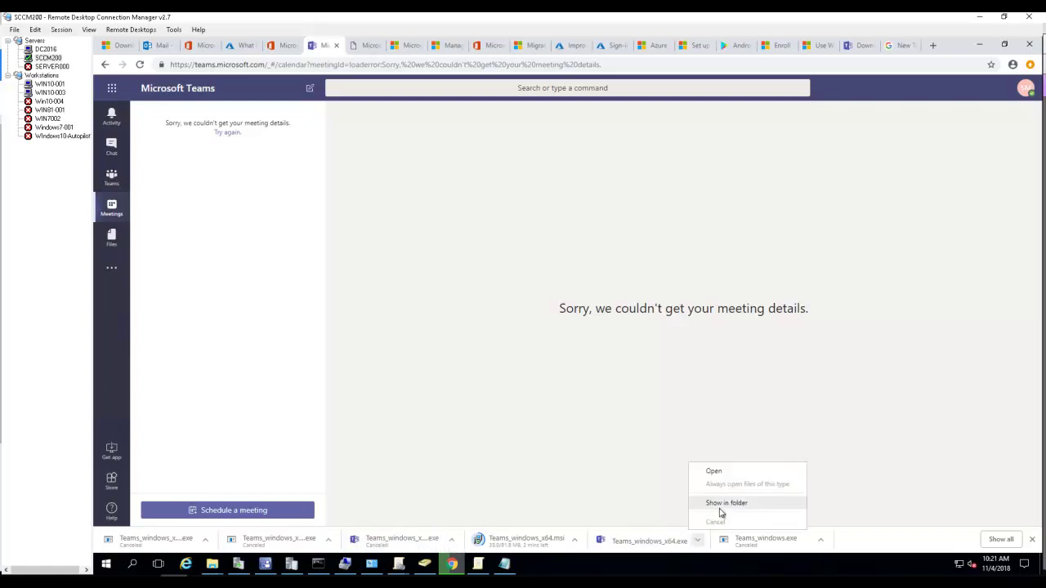
pyautogui.click(720, 505)
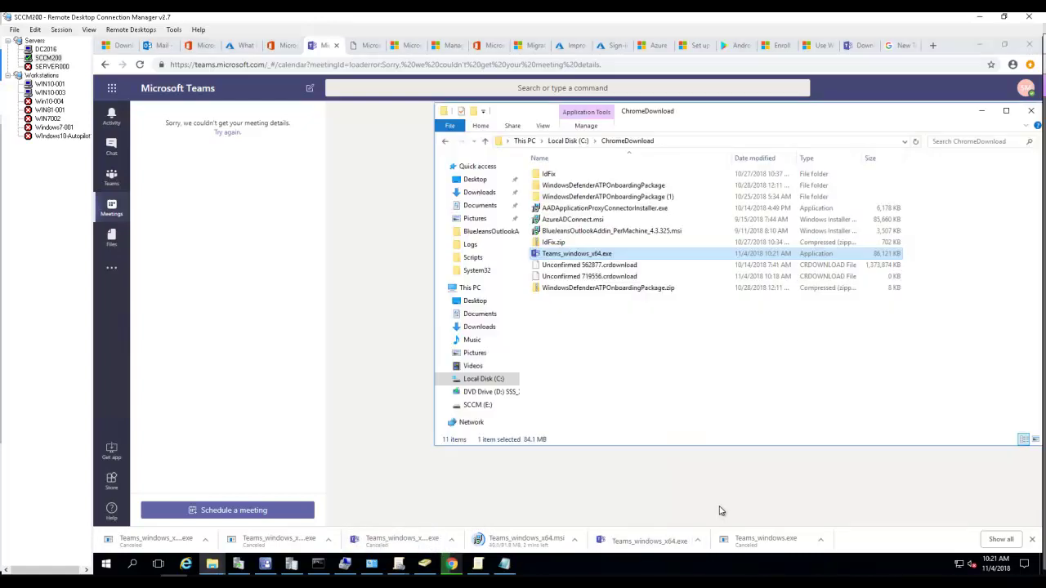
# Cut Teams_windows_x64.exe, paste it into exex64, and select that folder's network path
pyautogui.rightClick(600, 255)
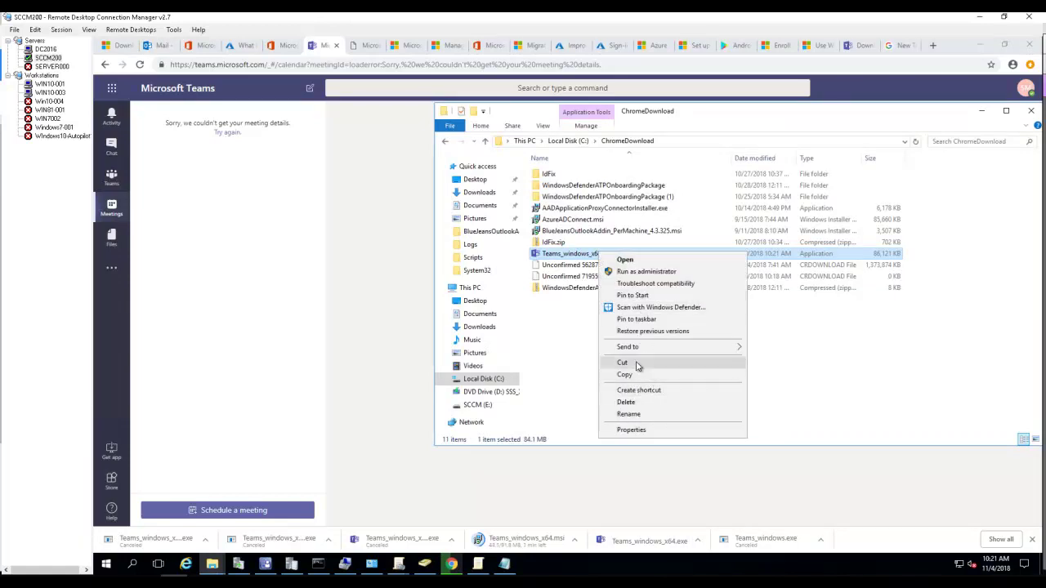
pyautogui.click(639, 366)
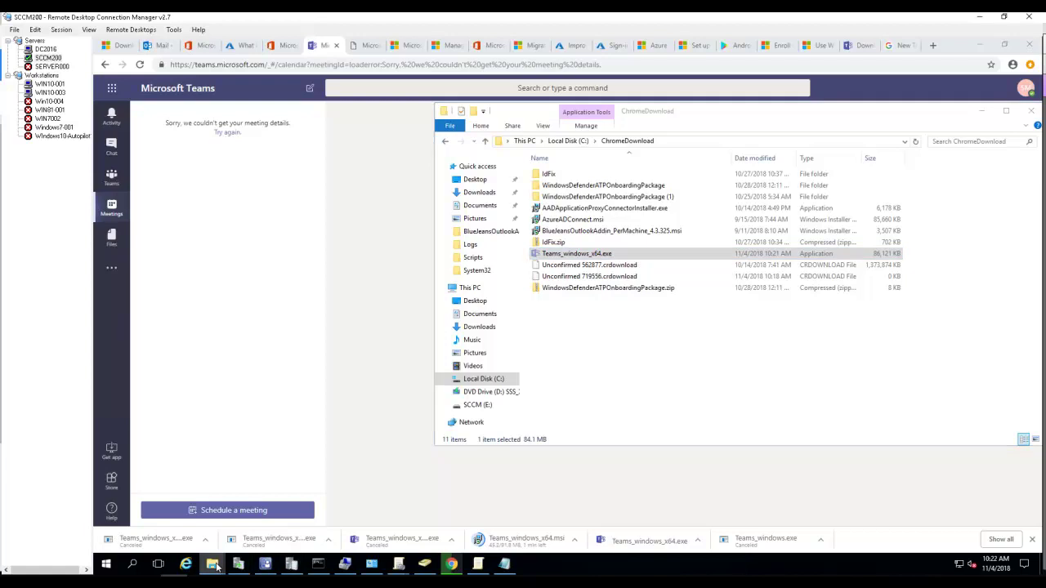
pyautogui.moveTo(212, 564)
pyautogui.click(699, 540)
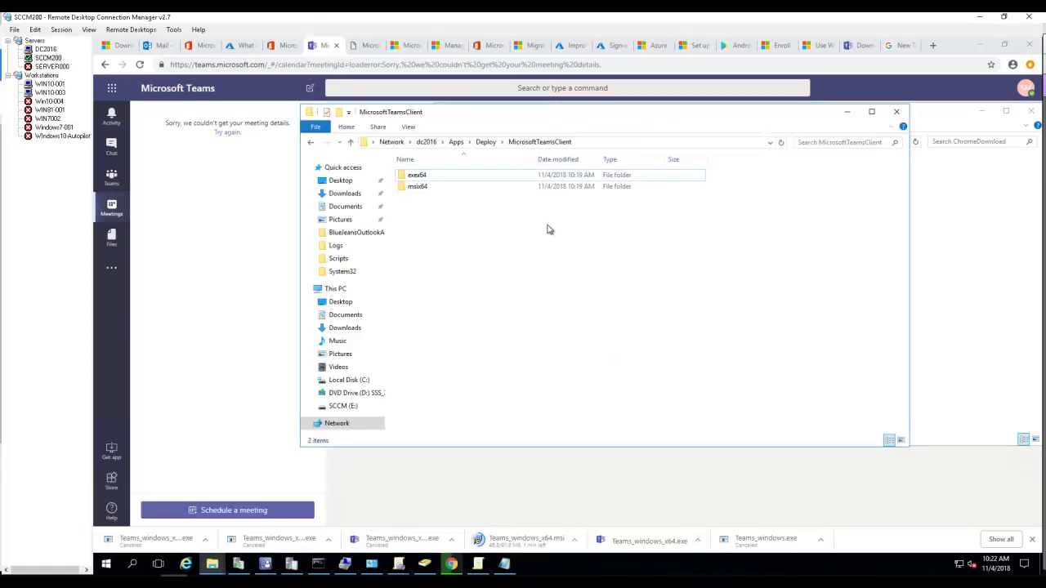
pyautogui.doubleClick(422, 177)
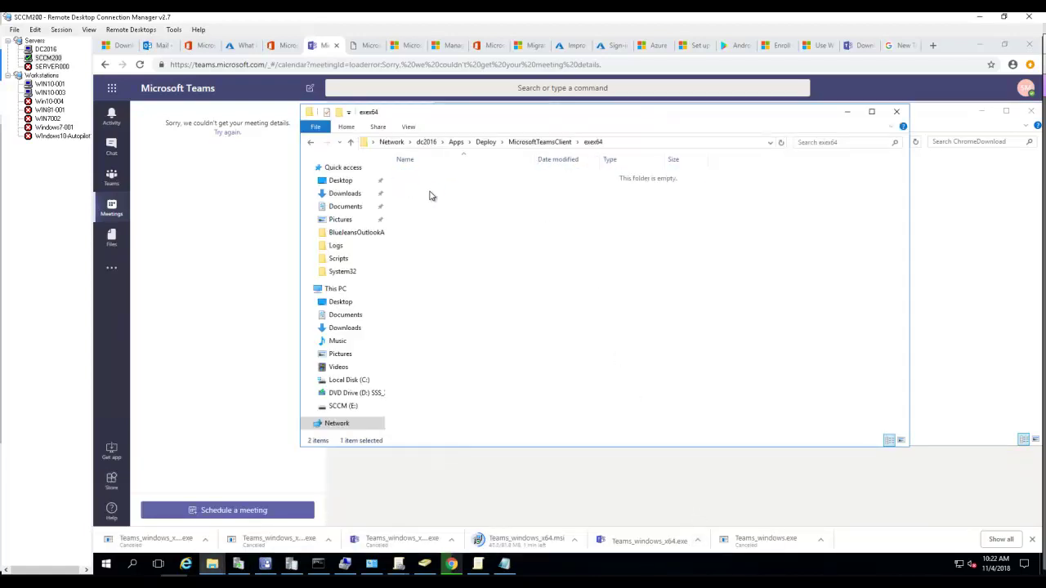
pyautogui.rightClick(430, 194)
pyautogui.click(457, 267)
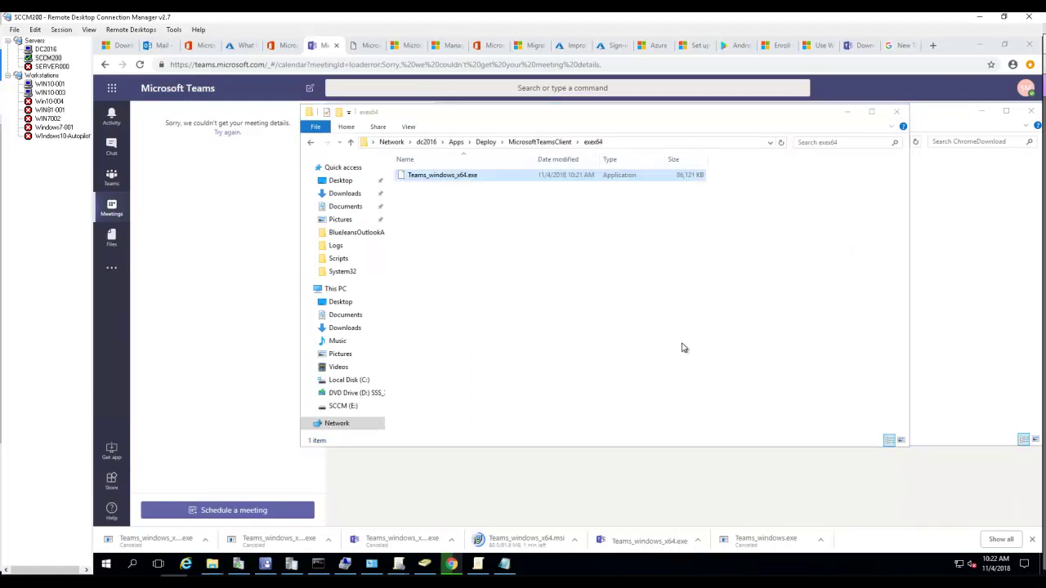
pyautogui.click(651, 299)
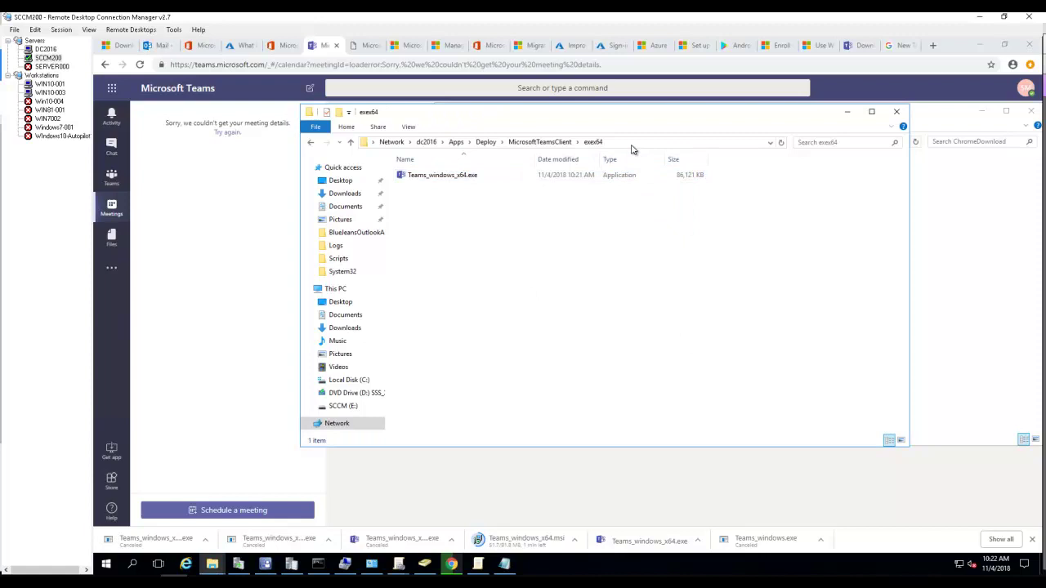
pyautogui.click(632, 144)
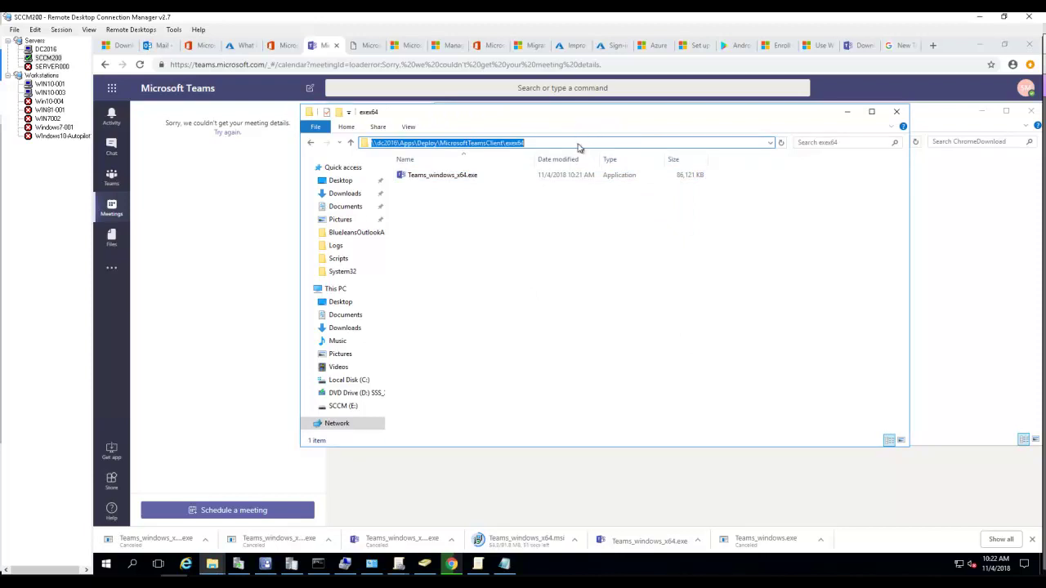
# Switch the Configuration Manager console to Software Library and expand Application Management
pyautogui.click(266, 564)
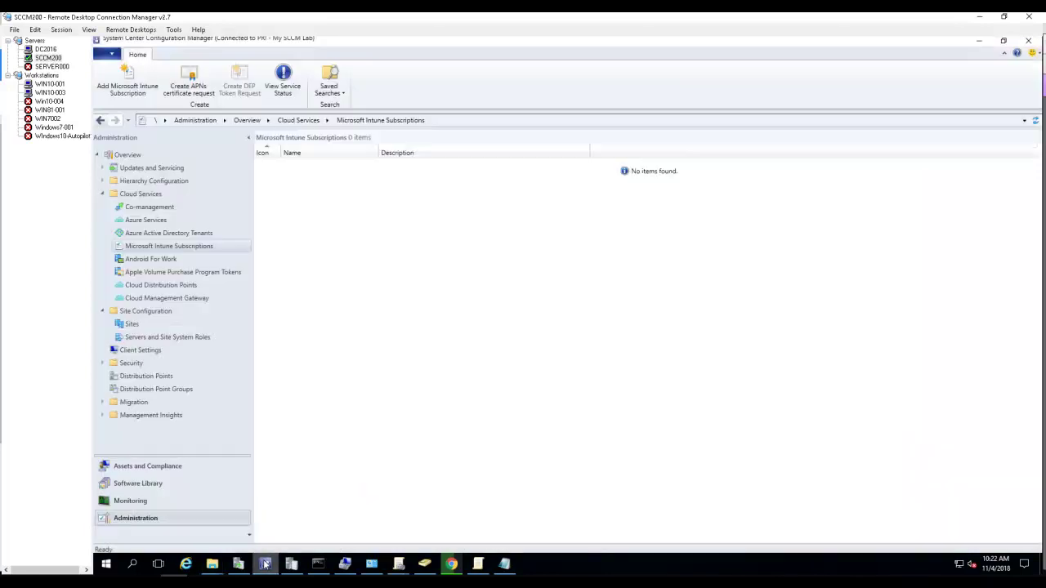
pyautogui.click(149, 485)
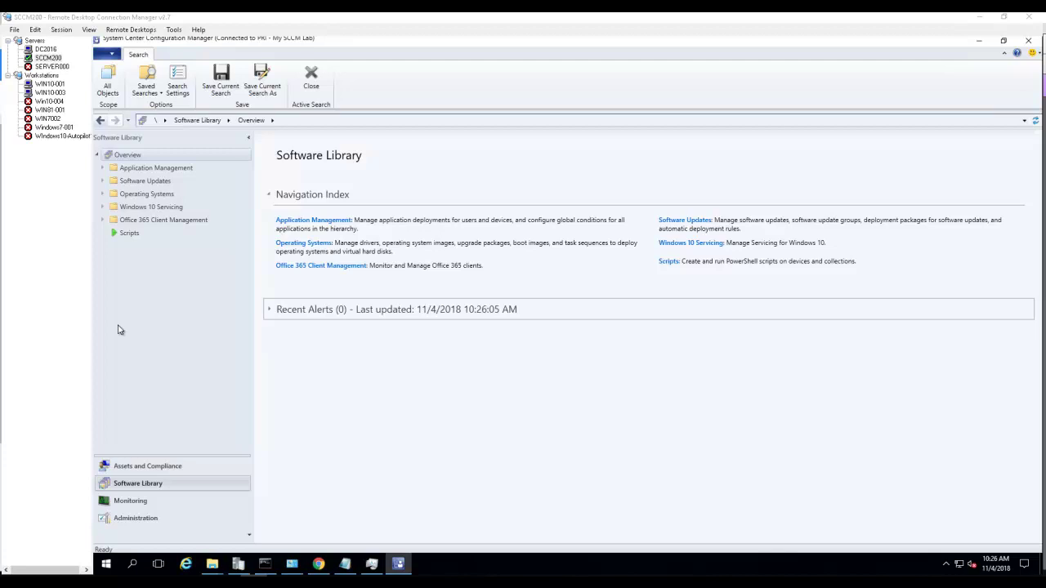
pyautogui.click(103, 167)
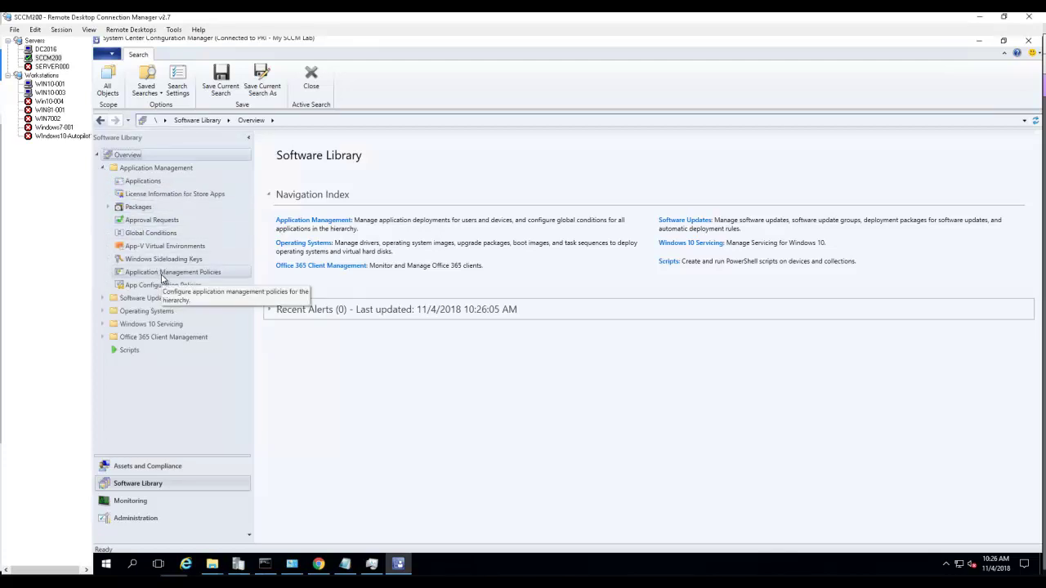
# Create a package named Microsoft Teams Client X64 that contains source files
pyautogui.click(139, 211)
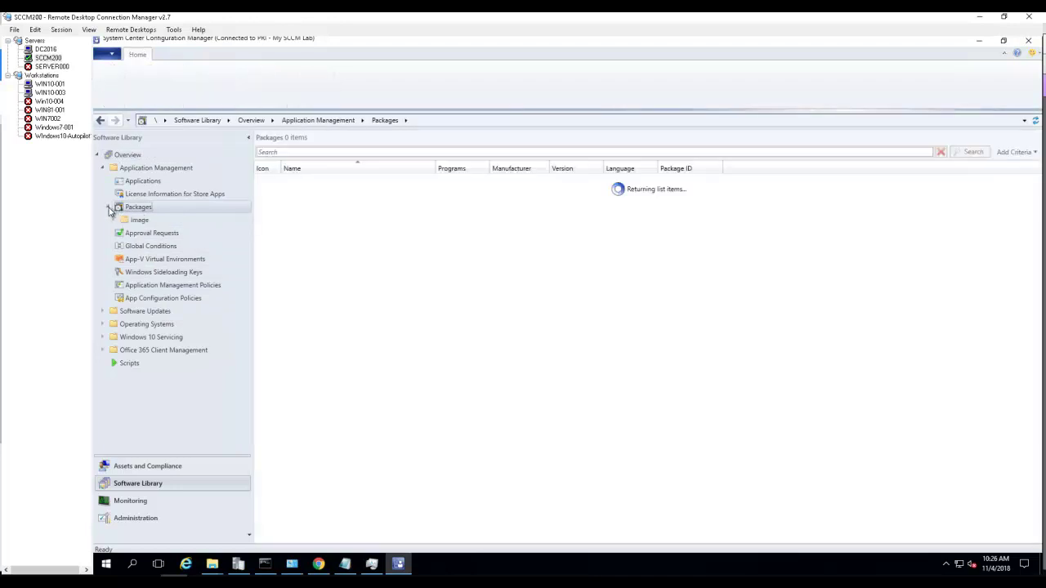
pyautogui.click(108, 208)
pyautogui.rightClick(137, 211)
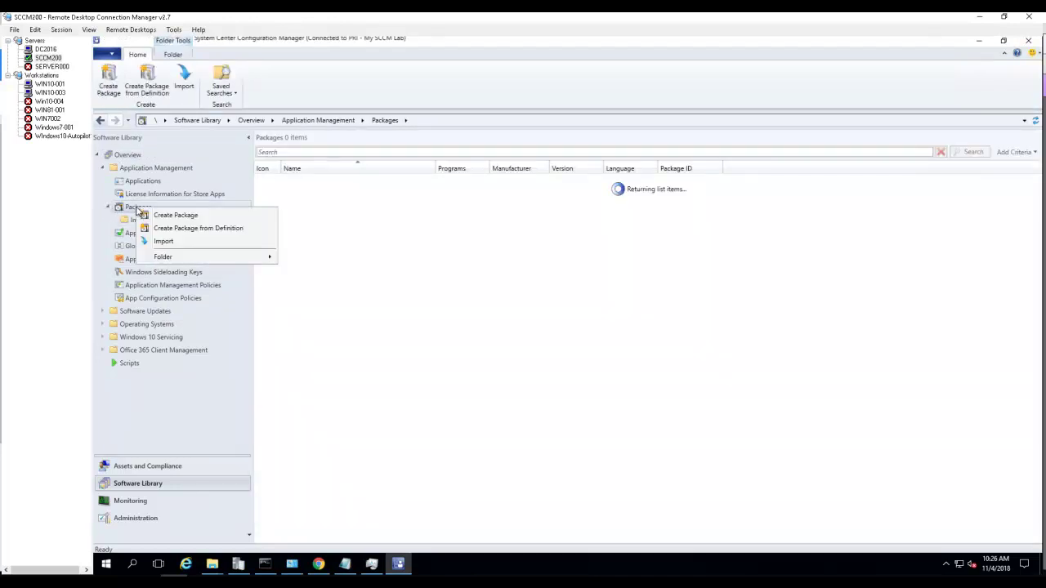
pyautogui.click(175, 214)
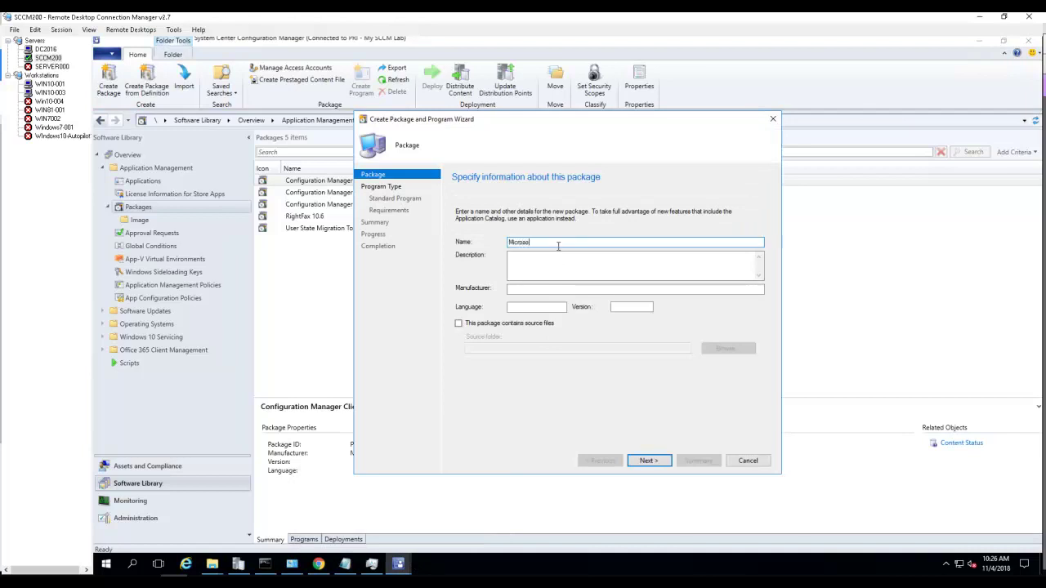
pyautogui.write('Teams')
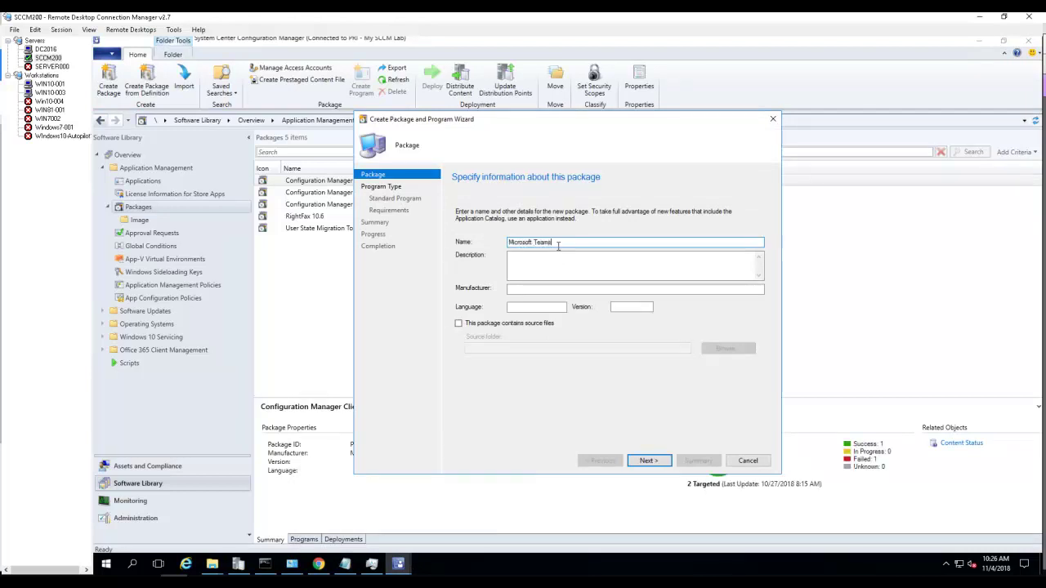
pyautogui.write(' Client X64')
pyautogui.click(508, 324)
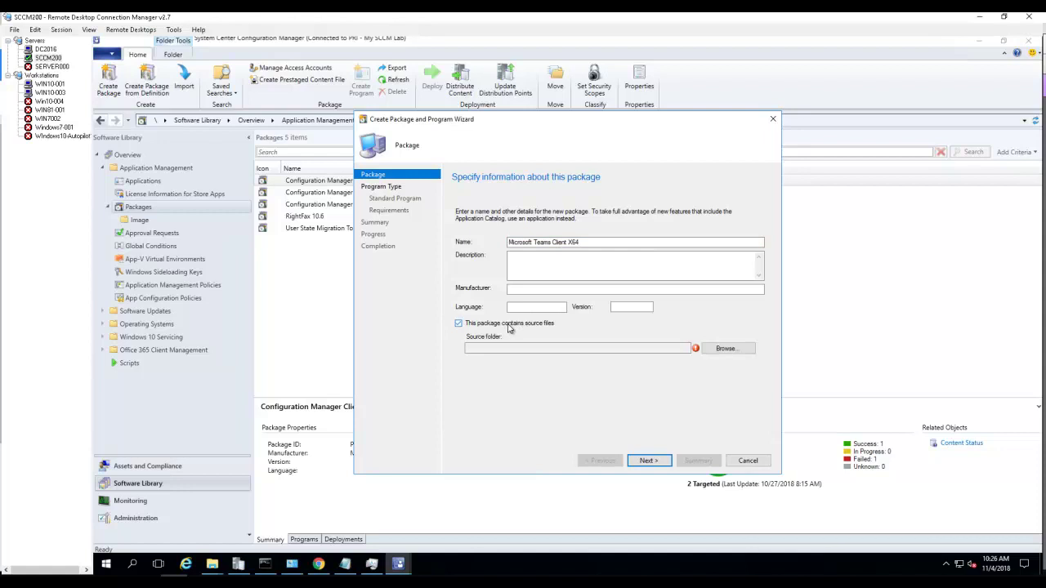
# Set the package source folder to \\dc2016\Apps\Deploy\MicrosoftTeamsClient\exex64
pyautogui.click(726, 348)
pyautogui.moveTo(210, 570)
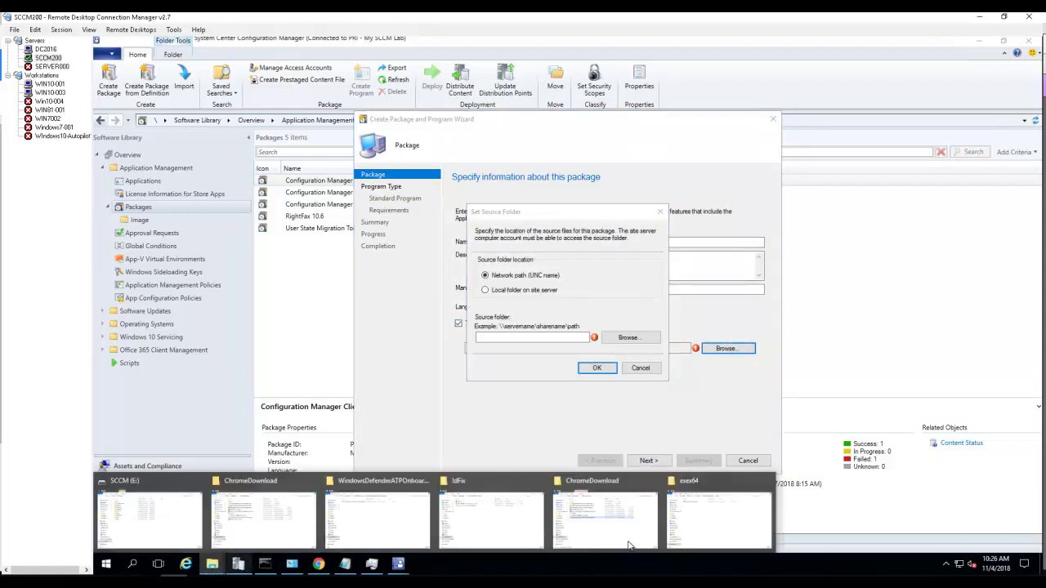
pyautogui.click(716, 535)
pyautogui.click(670, 143)
pyautogui.hotkey('ctrl', 'c')
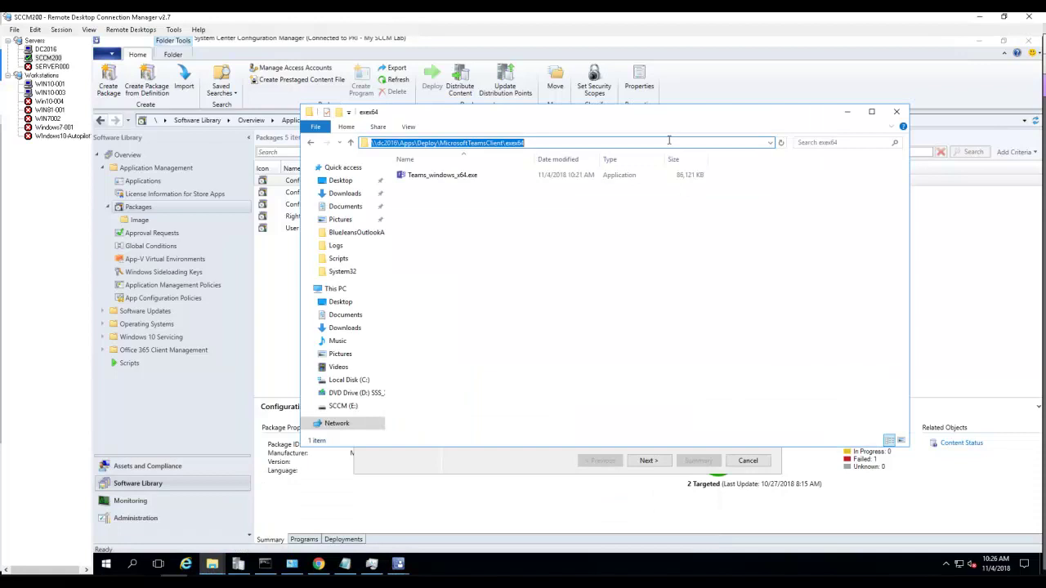
pyautogui.click(849, 111)
pyautogui.hotkey('ctrl', 'v')
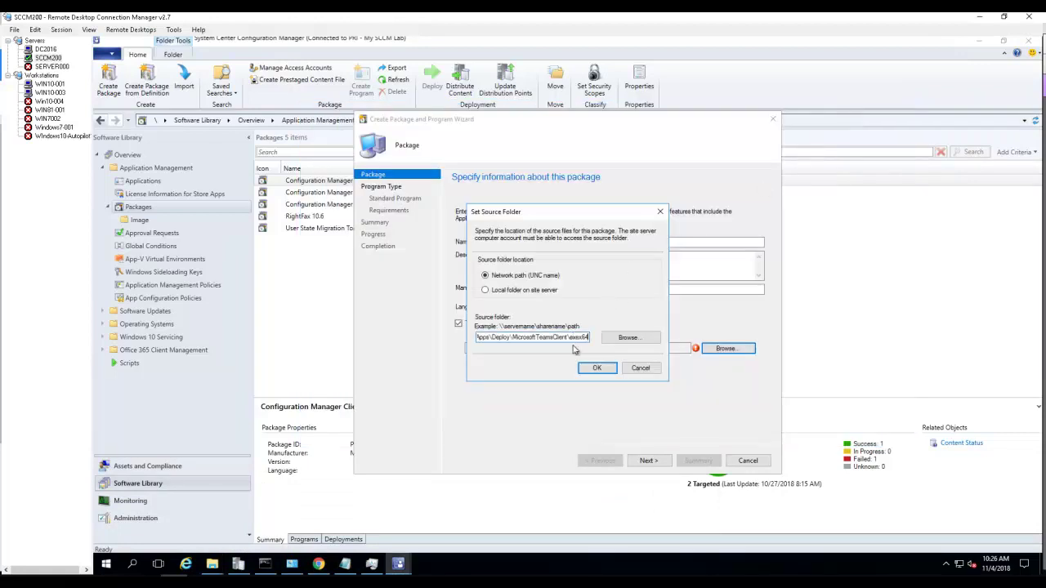
pyautogui.click(596, 368)
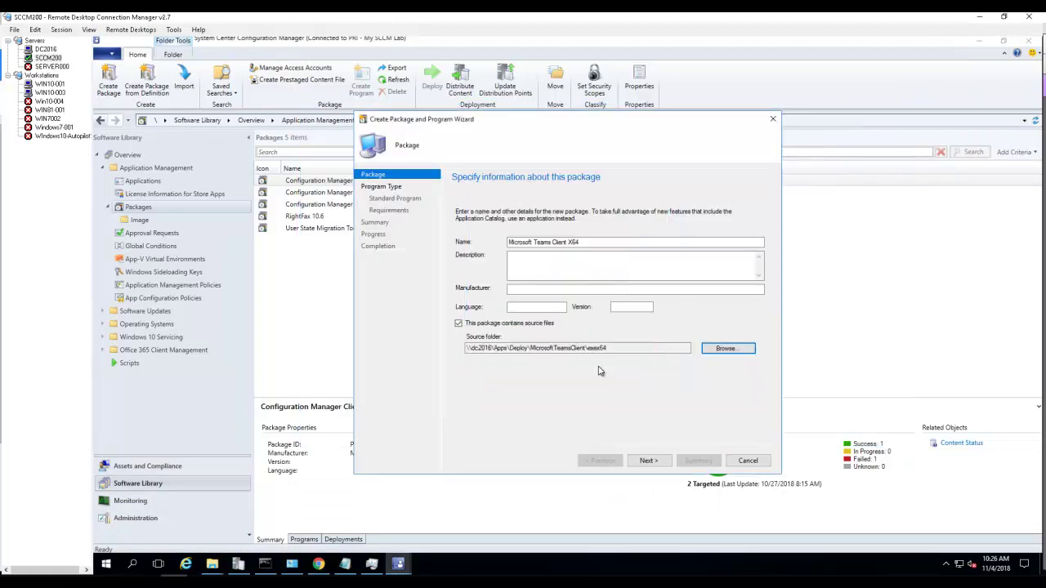
# Add a standard program Install Teams Client running Teams_windows_x64.exe -s
pyautogui.click(645, 462)
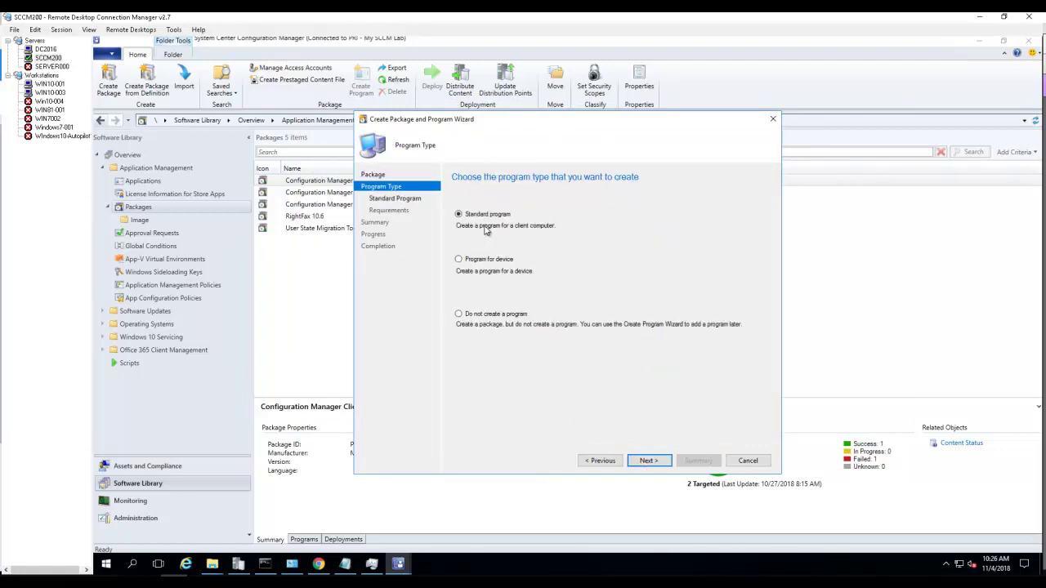
pyautogui.click(652, 462)
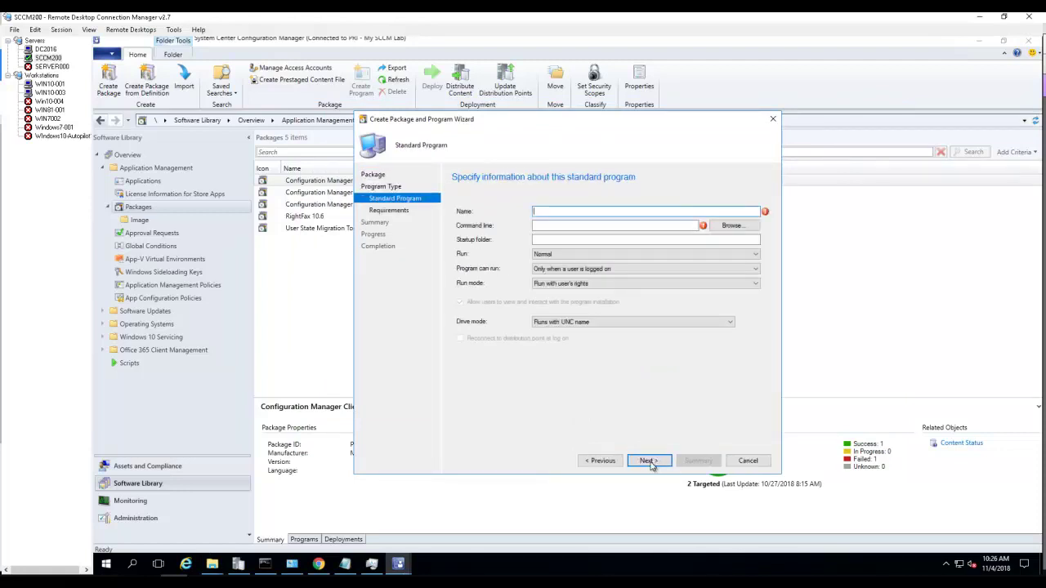
pyautogui.write('Install Teams Client')
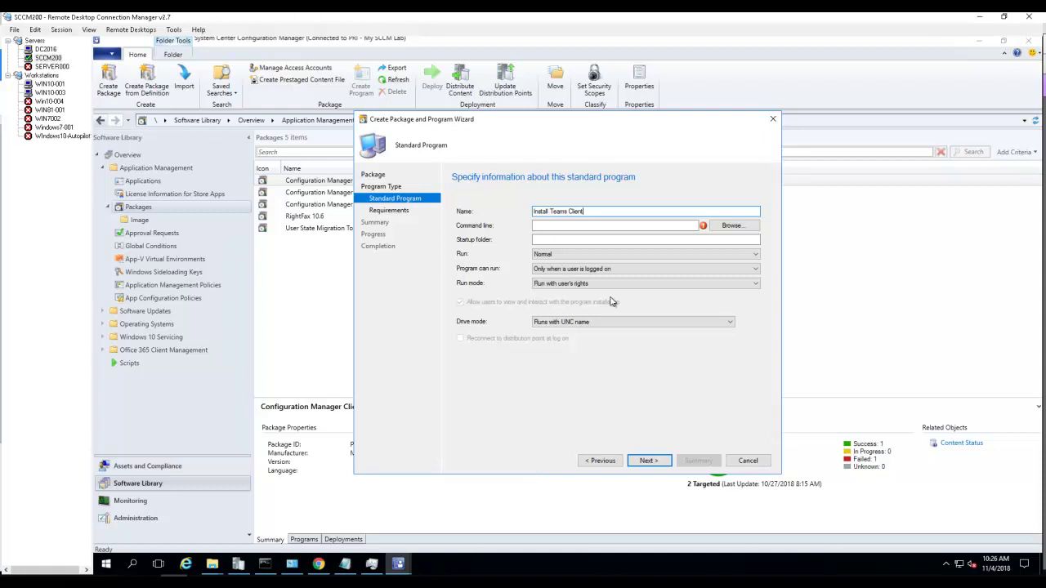
pyautogui.click(732, 225)
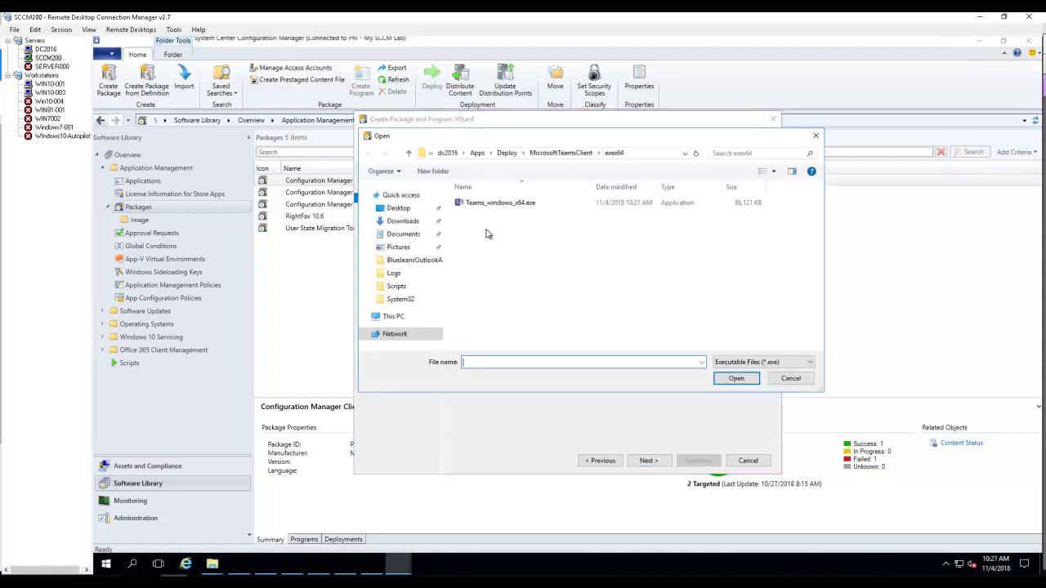
pyautogui.doubleClick(499, 205)
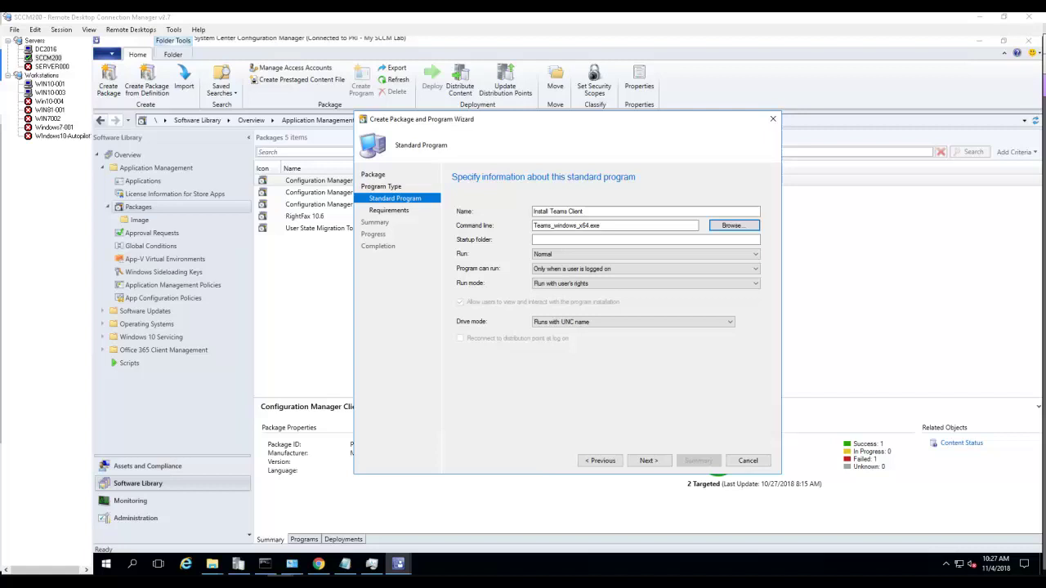
pyautogui.click(634, 226)
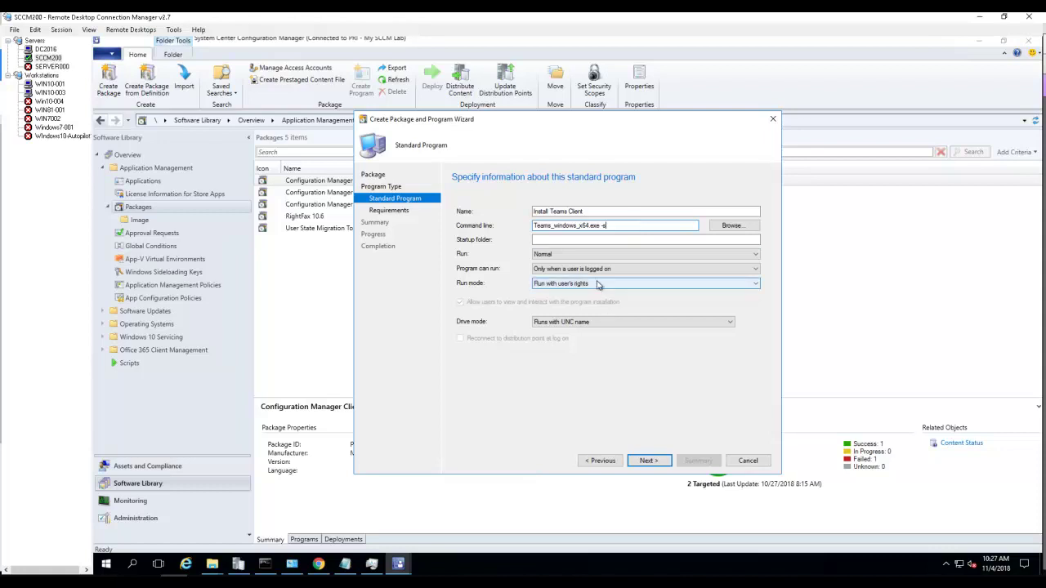
# Keep the run mode Normal and let the program run whether or not a user is logged on
pyautogui.click(587, 254)
pyautogui.click(587, 263)
pyautogui.press('Tab')
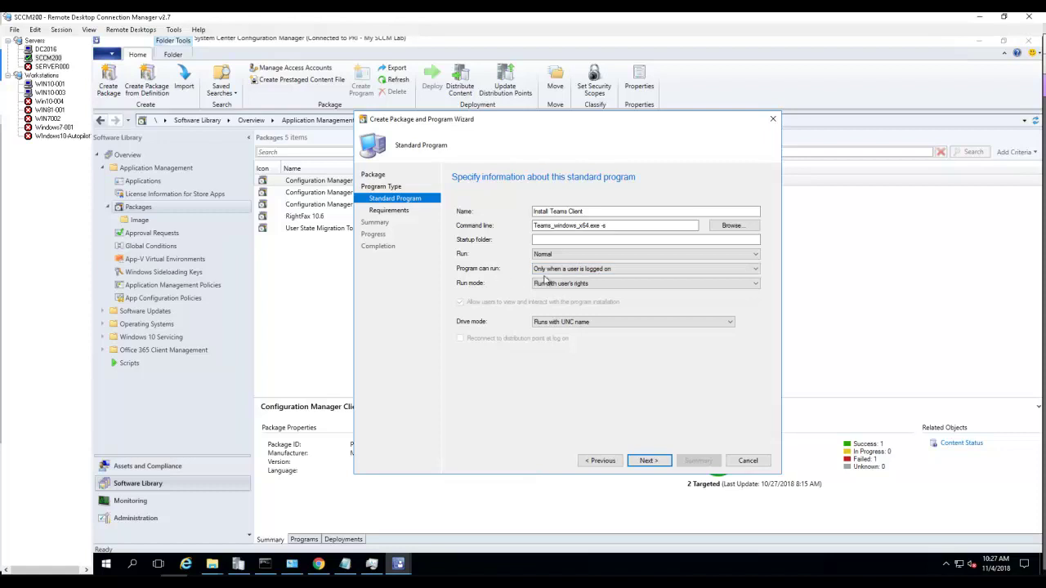
pyautogui.click(568, 269)
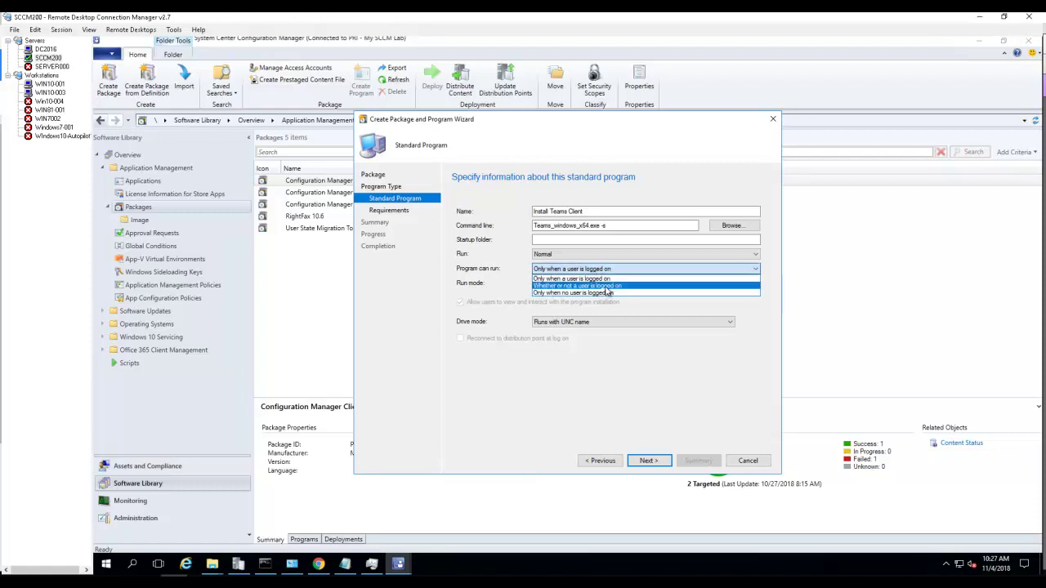
pyautogui.click(607, 286)
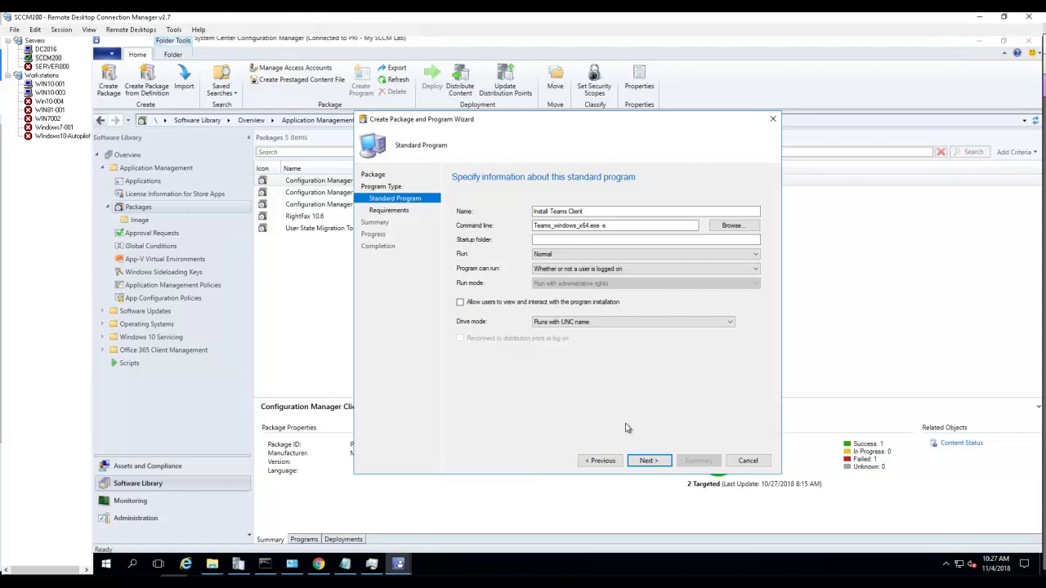
pyautogui.click(649, 462)
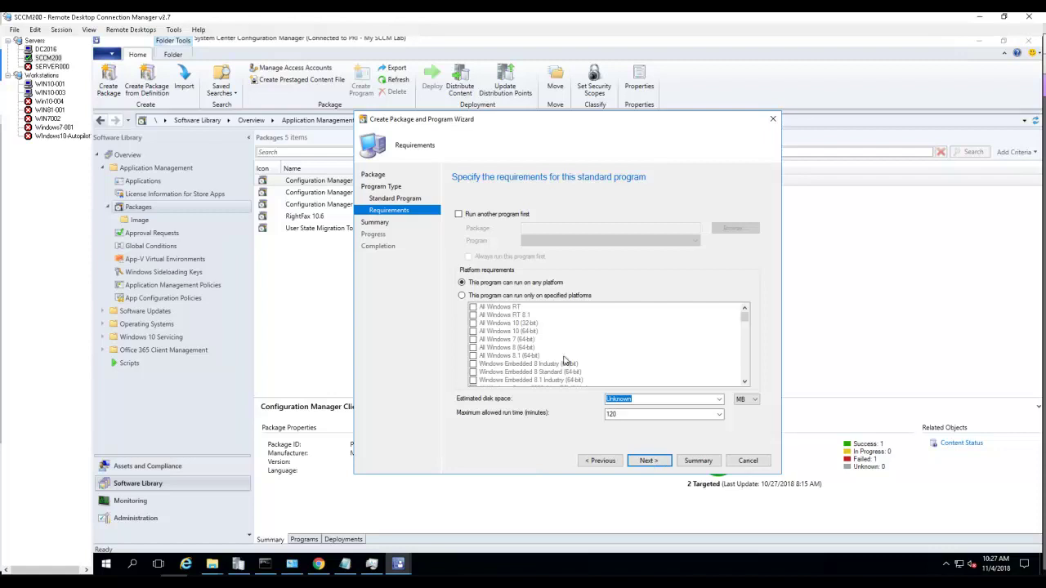
# Restrict the program to run only on 64-bit Windows 10, Windows 8 and Windows 7
pyautogui.click(472, 296)
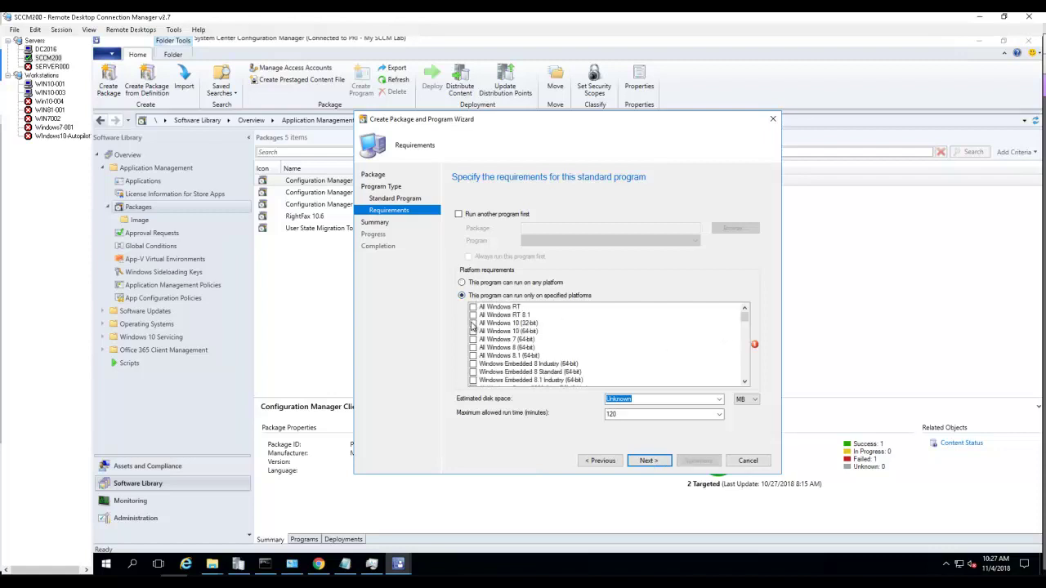
pyautogui.click(473, 331)
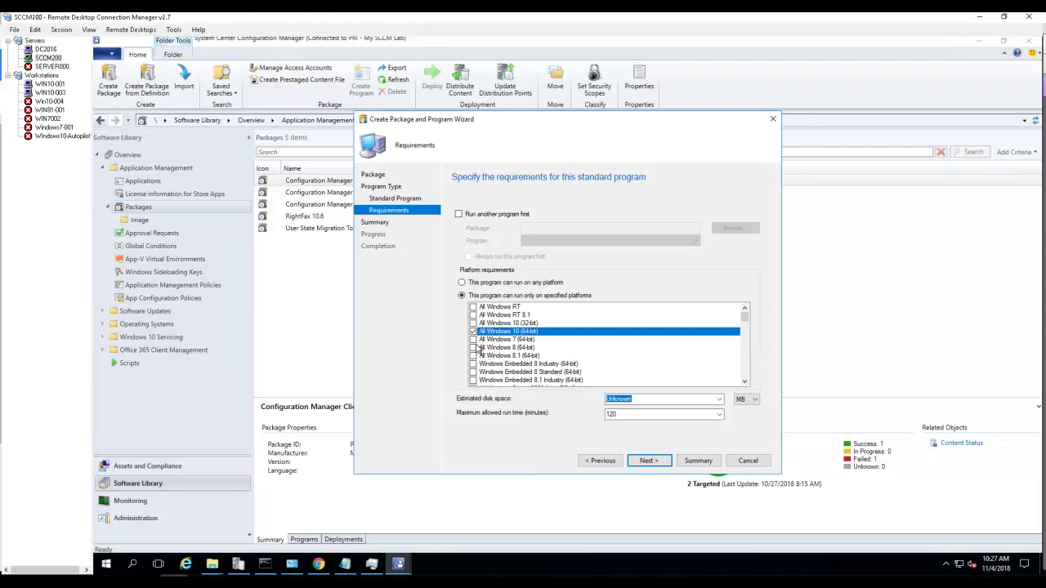
pyautogui.click(473, 348)
pyautogui.click(473, 339)
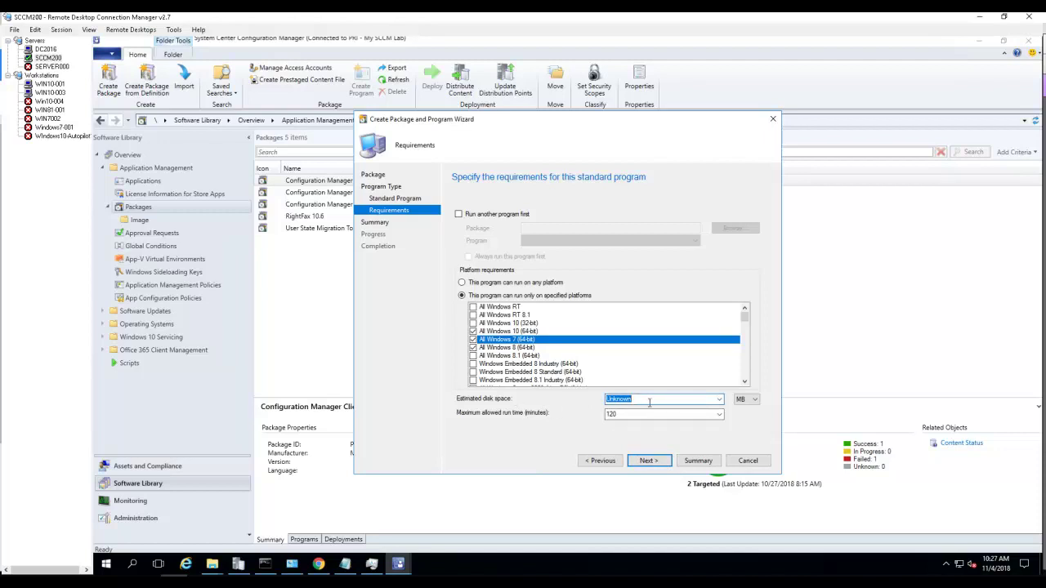
# Set 100 MB estimated disk space and a 60-minute maximum run time, then create the package
pyautogui.write('100')
pyautogui.click(630, 416)
pyautogui.write('60')
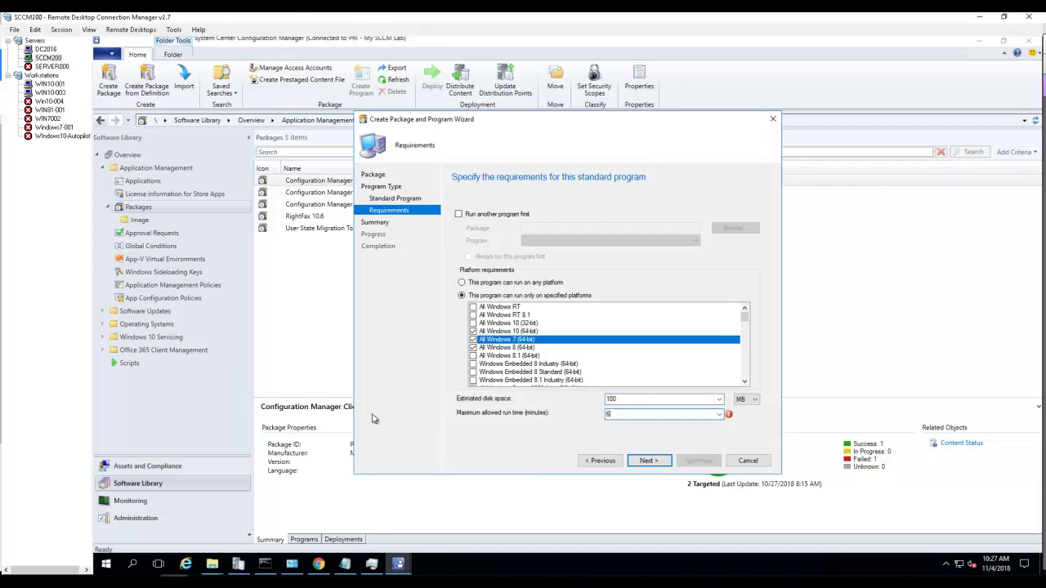
pyautogui.click(651, 460)
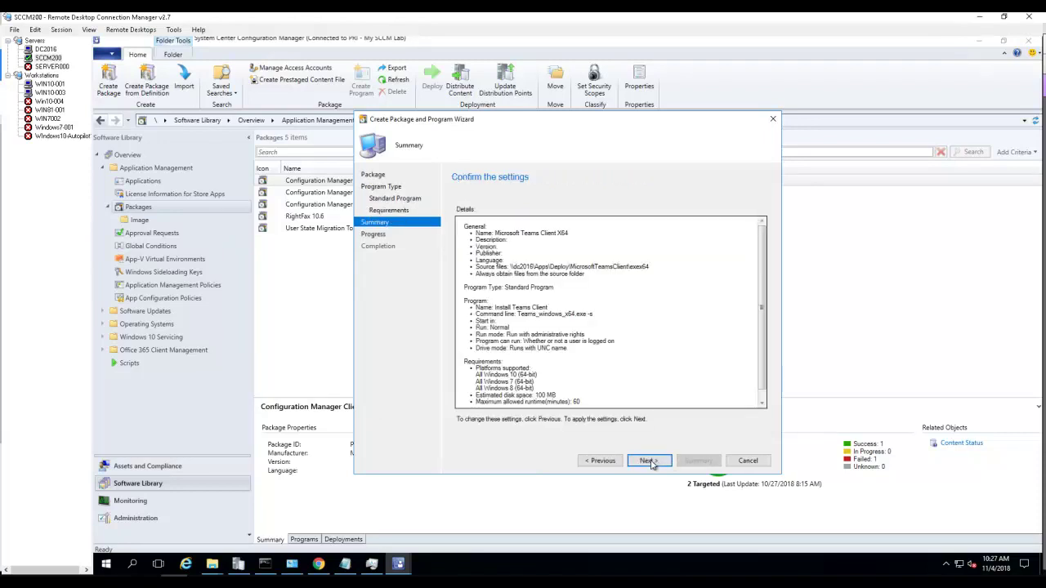
pyautogui.click(651, 461)
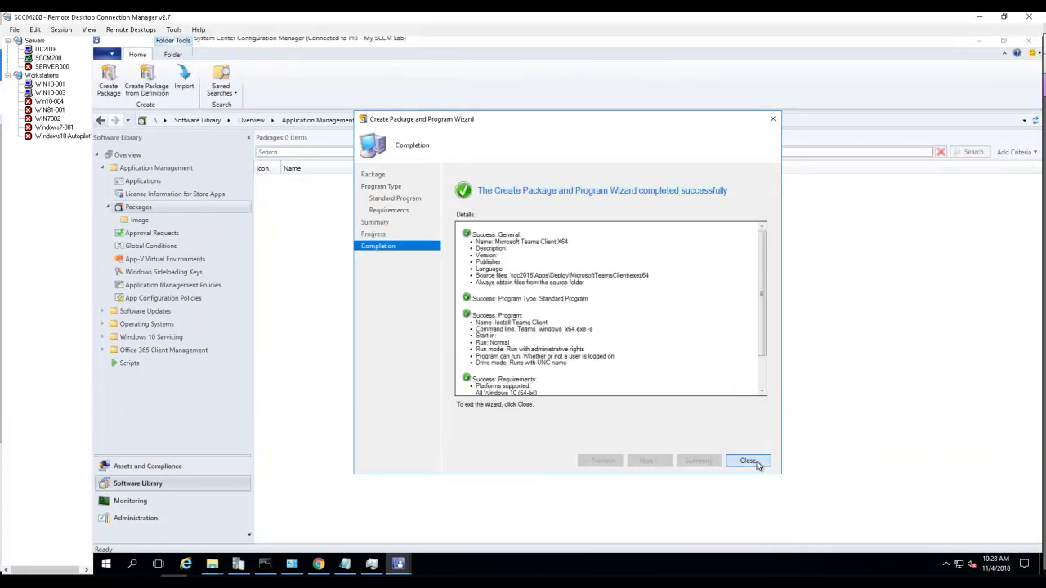
# Distribute the Microsoft Teams Client X64 package content to the SCCM200 distribution point
pyautogui.click(749, 461)
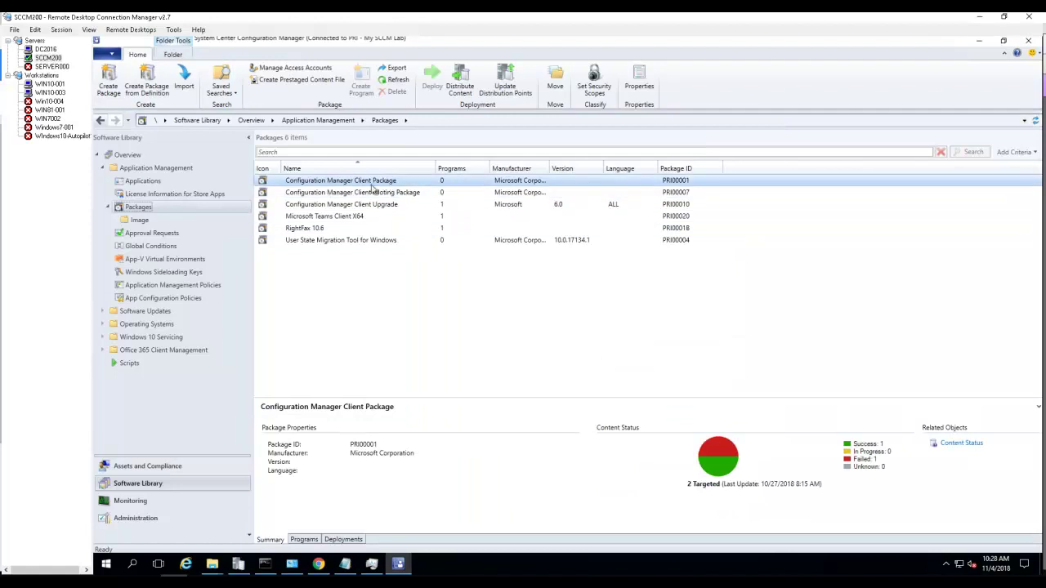
pyautogui.click(331, 216)
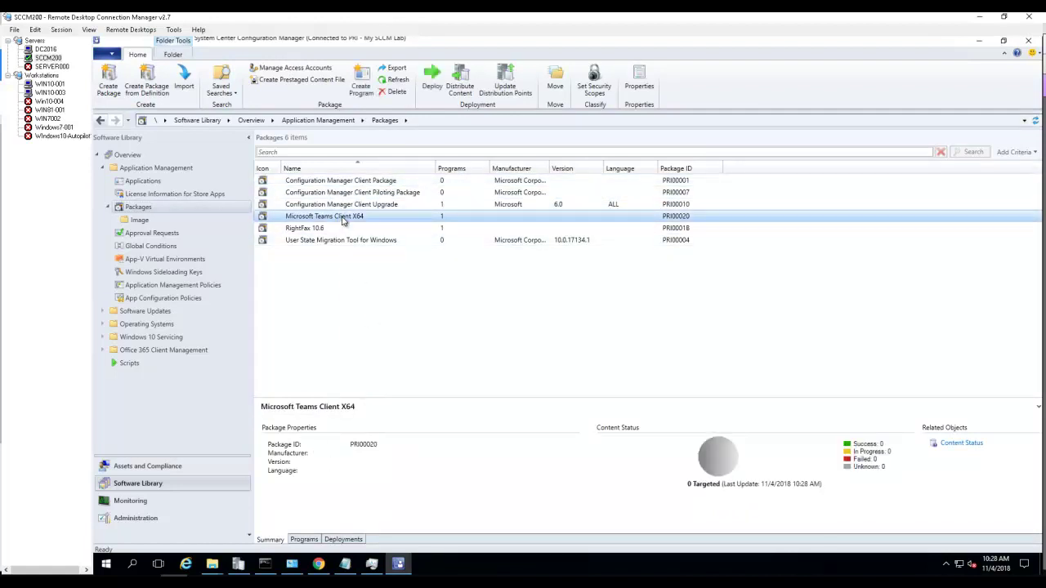
pyautogui.rightClick(344, 220)
pyautogui.click(406, 319)
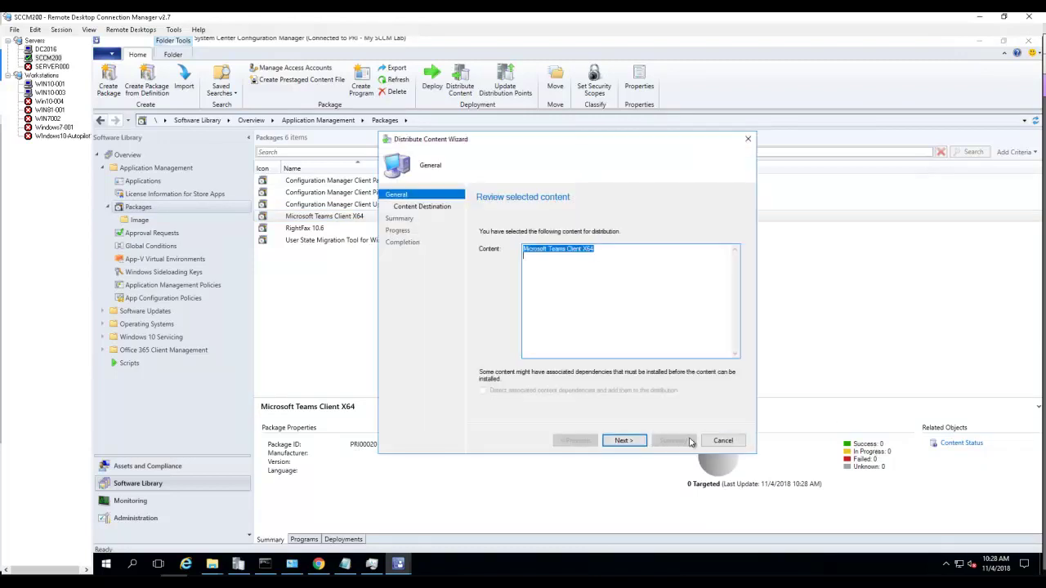
pyautogui.click(624, 440)
pyautogui.click(731, 280)
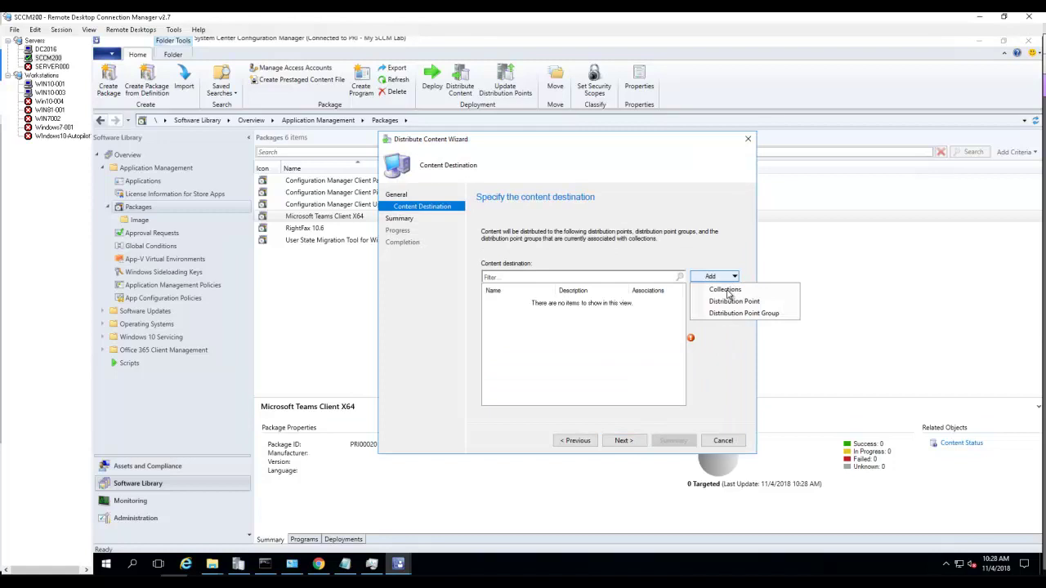
pyautogui.click(731, 298)
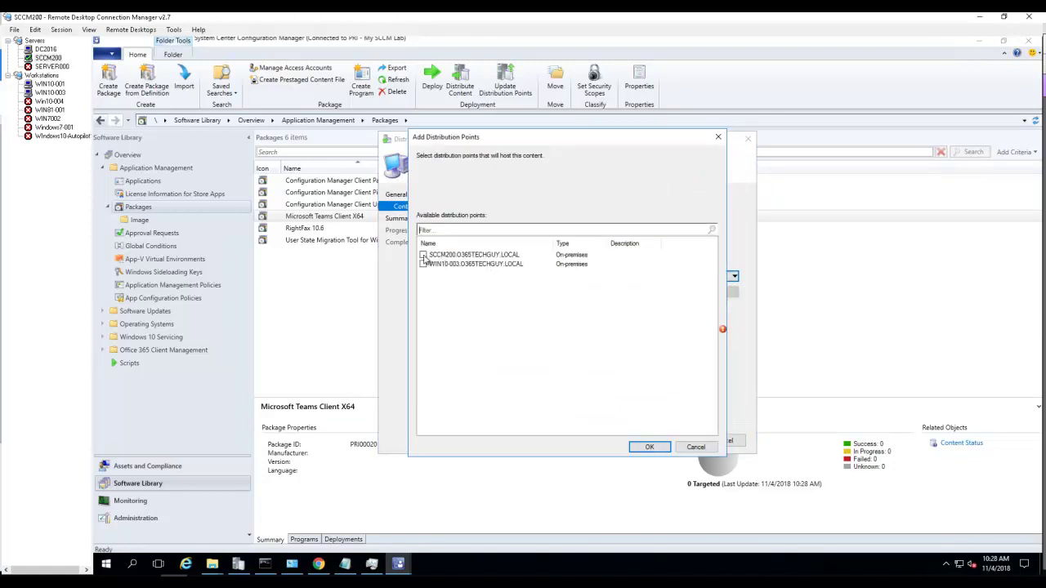
pyautogui.click(648, 447)
pyautogui.click(624, 441)
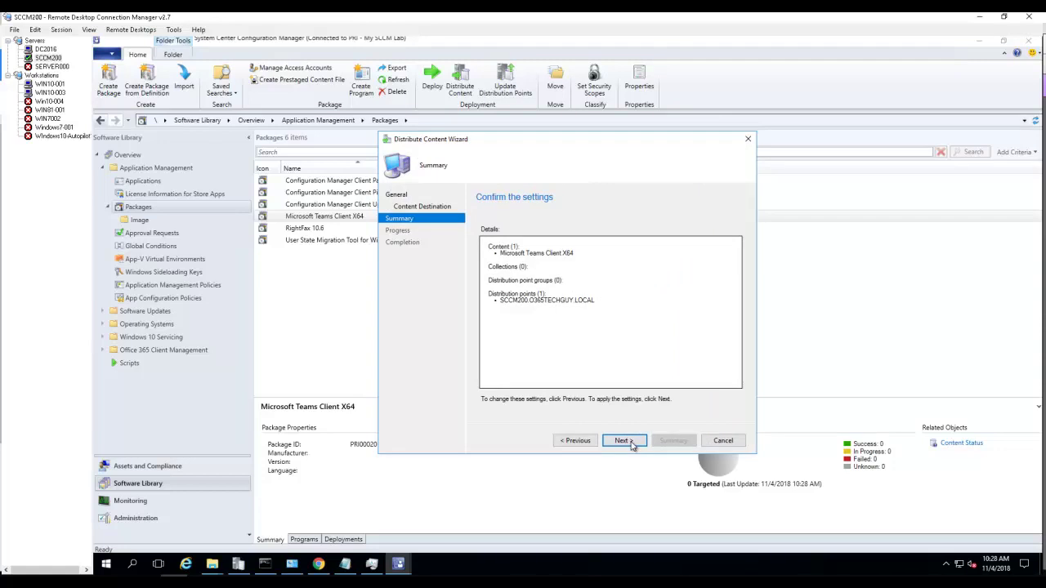
pyautogui.click(630, 442)
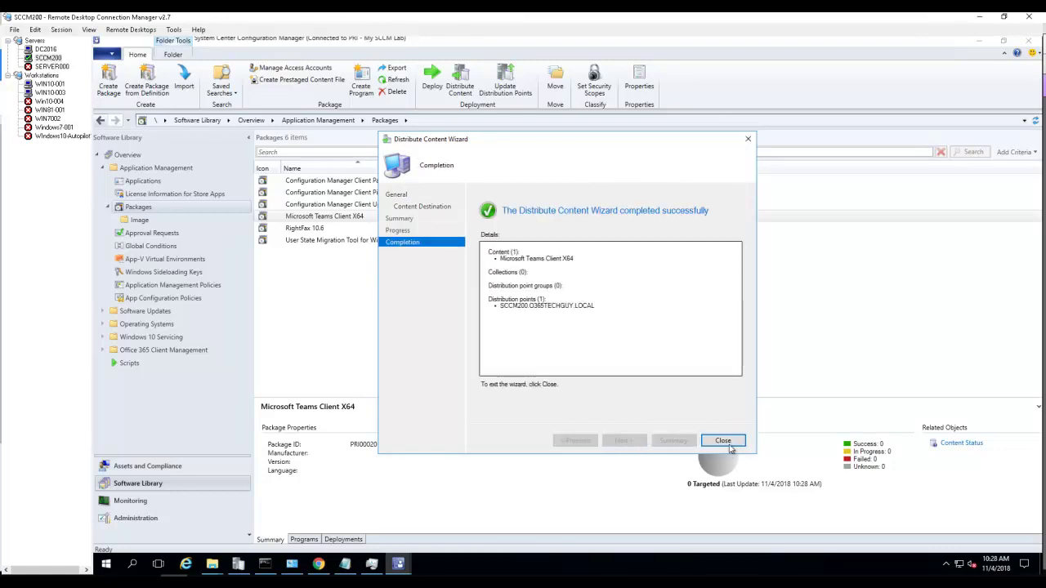
pyautogui.click(722, 441)
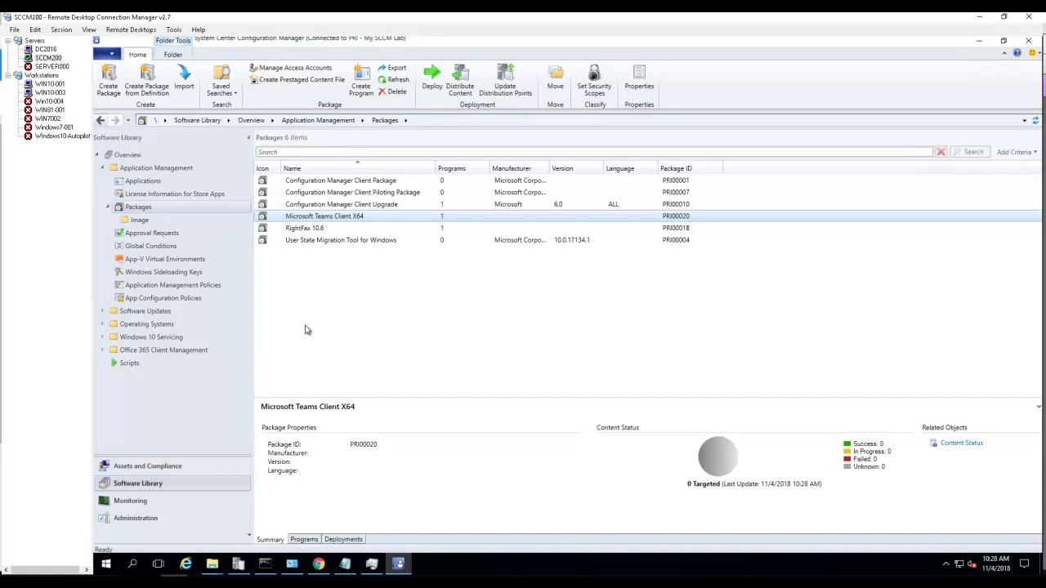
# Deploy Microsoft Teams Client X64 to the Workstations Only collection and accept the content destination
pyautogui.rightClick(337, 219)
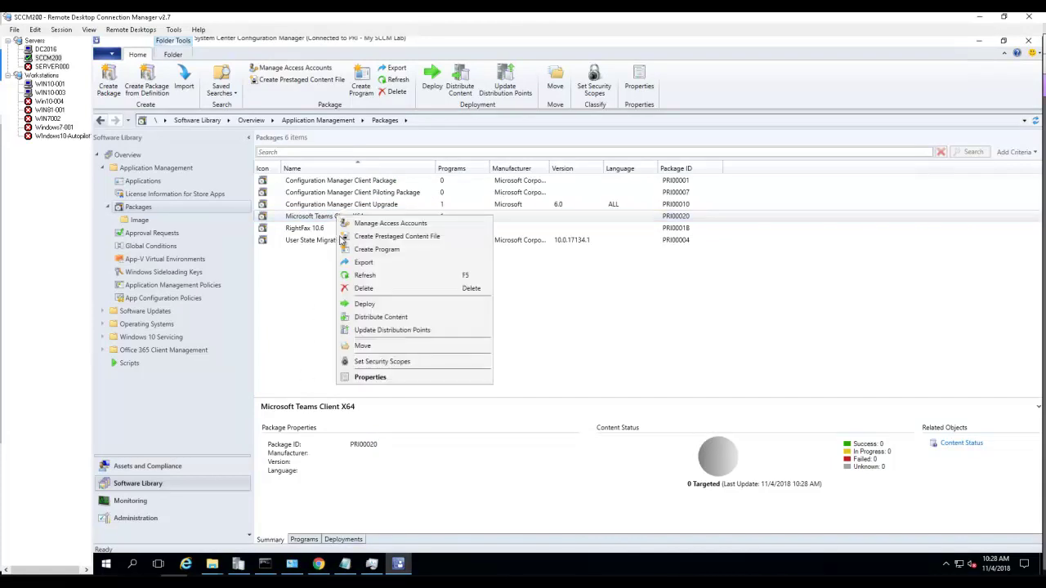
pyautogui.click(364, 305)
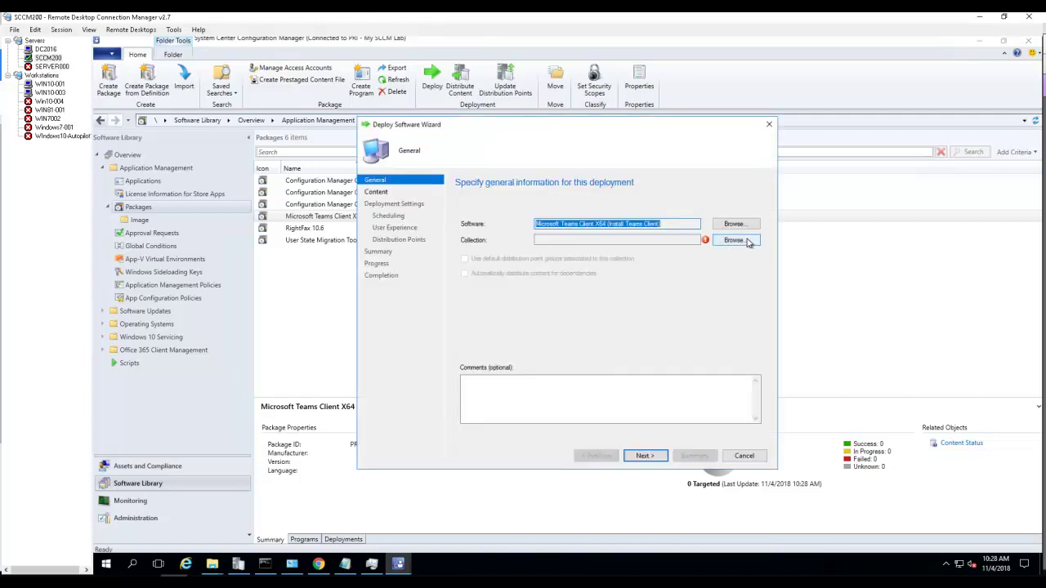
pyautogui.click(745, 240)
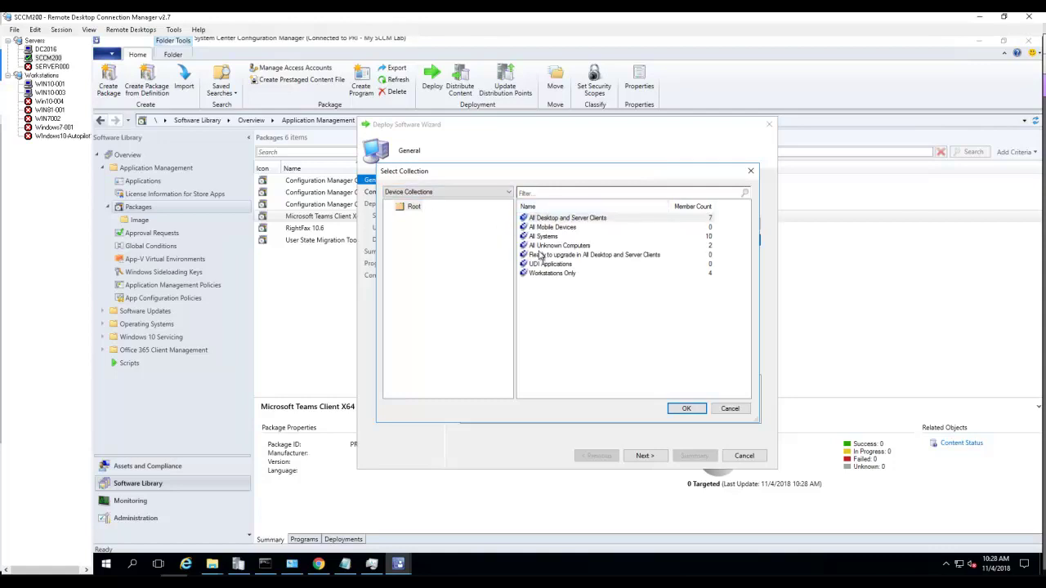
pyautogui.click(569, 275)
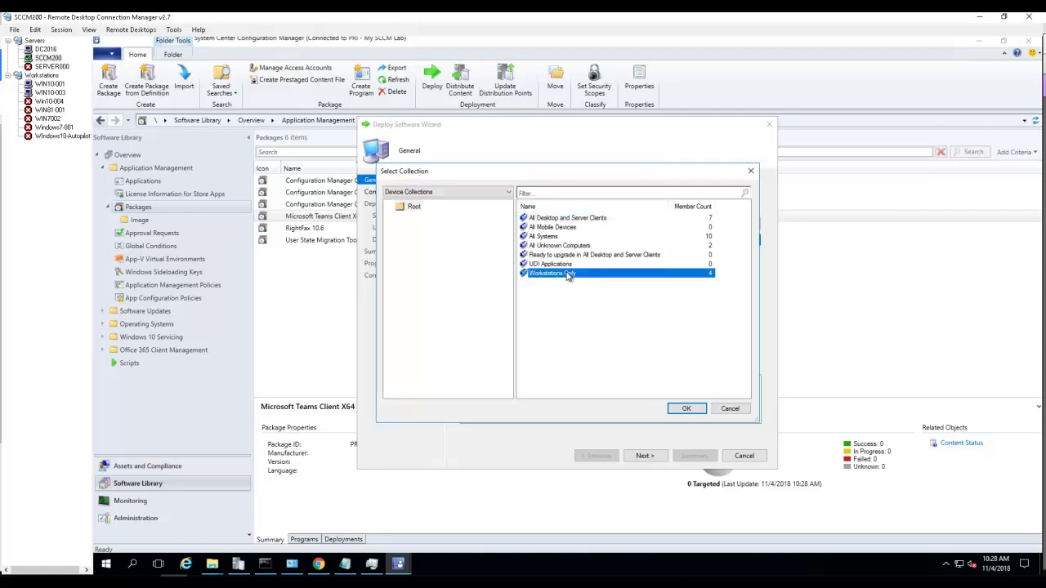
pyautogui.click(686, 407)
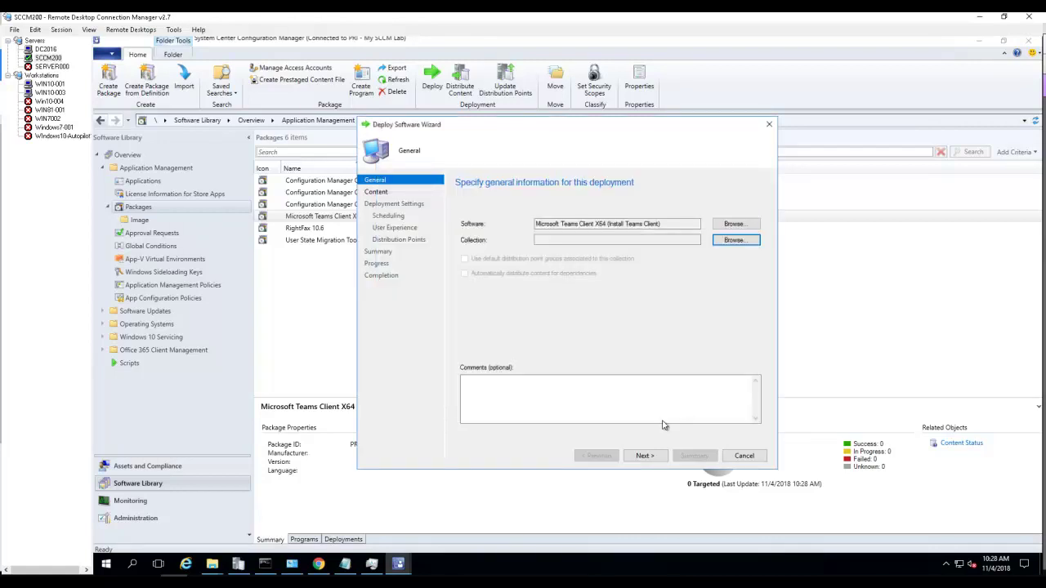
pyautogui.click(643, 455)
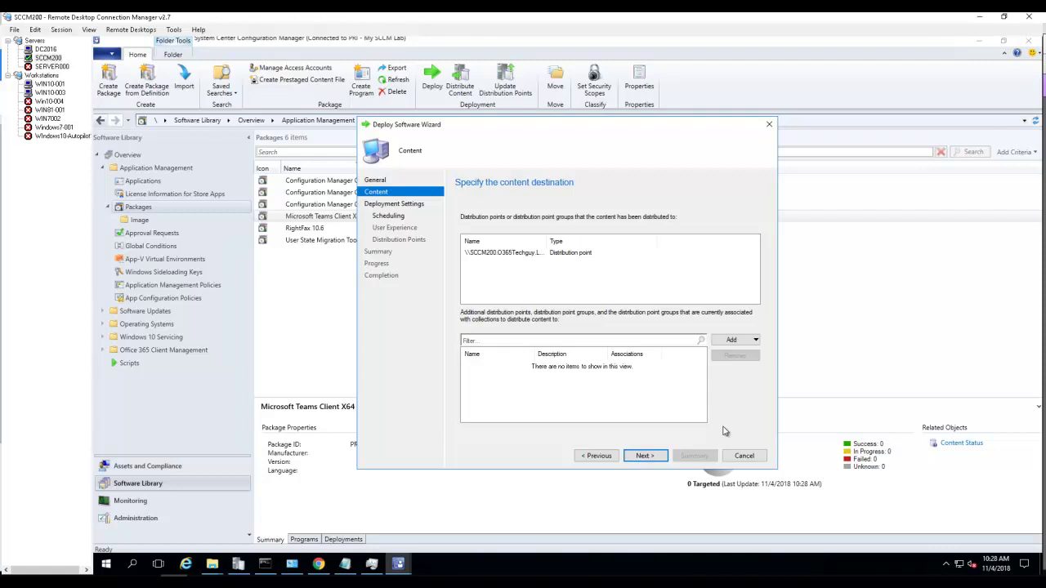
pyautogui.click(644, 456)
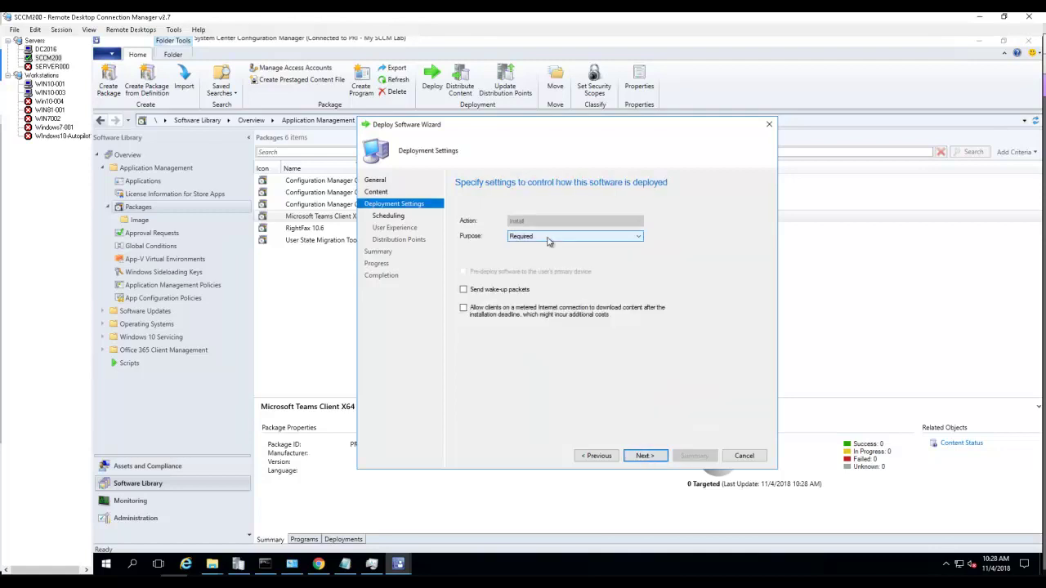
# Add an assignment schedule starting 11/11/2018 at 10:28 AM
pyautogui.click(645, 456)
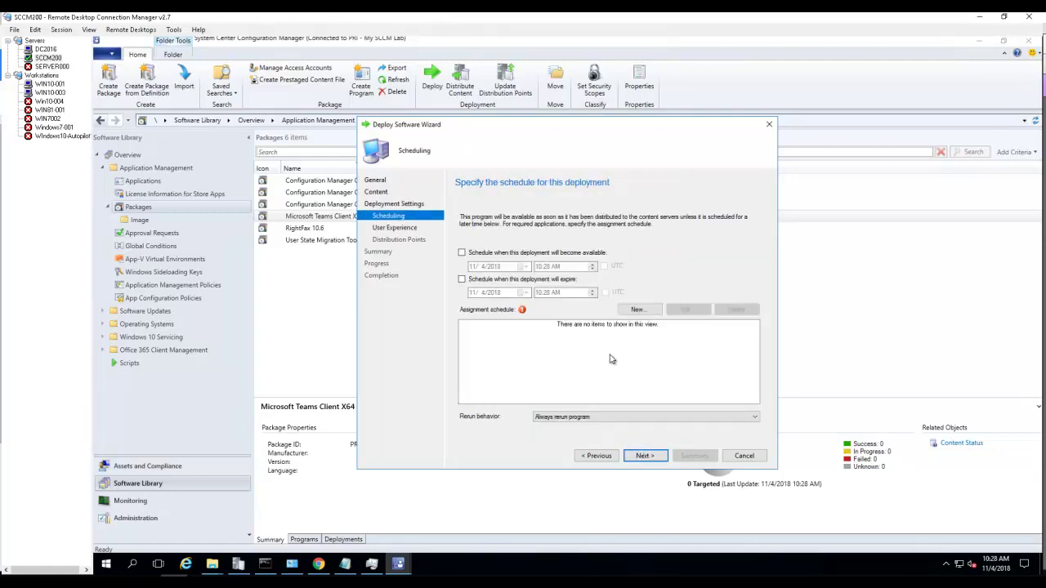
pyautogui.click(631, 310)
pyautogui.click(636, 290)
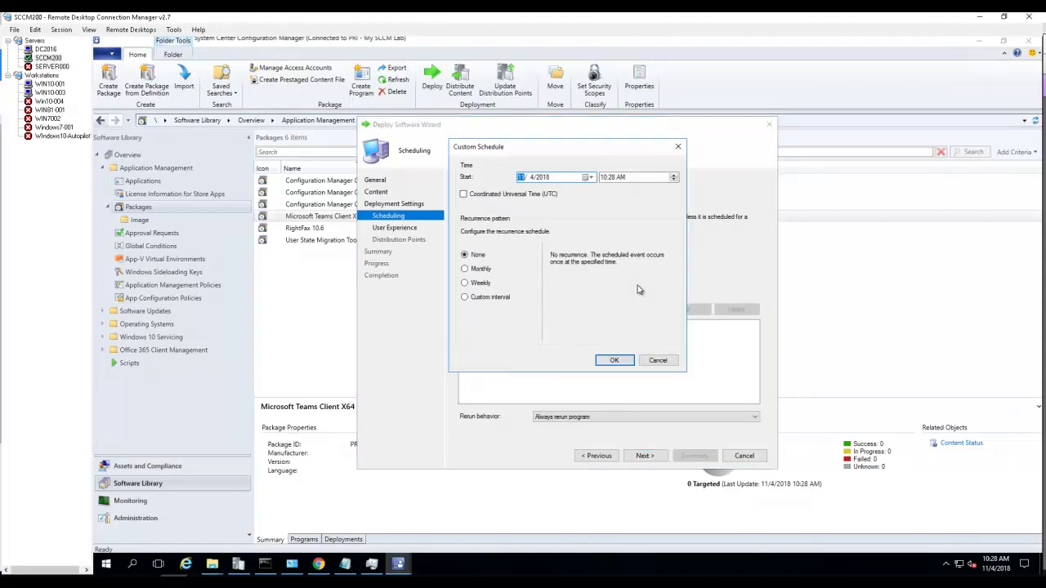
pyautogui.click(535, 178)
pyautogui.click(614, 362)
pyautogui.click(601, 349)
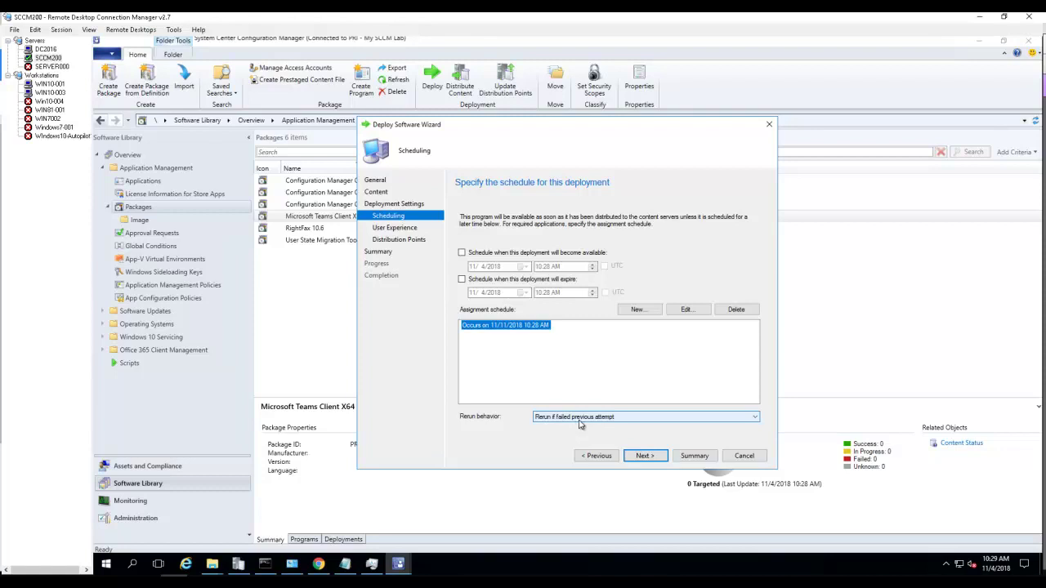
# Set the deployment to download and run content locally, including for neighbor boundary groups, and finish
pyautogui.click(650, 460)
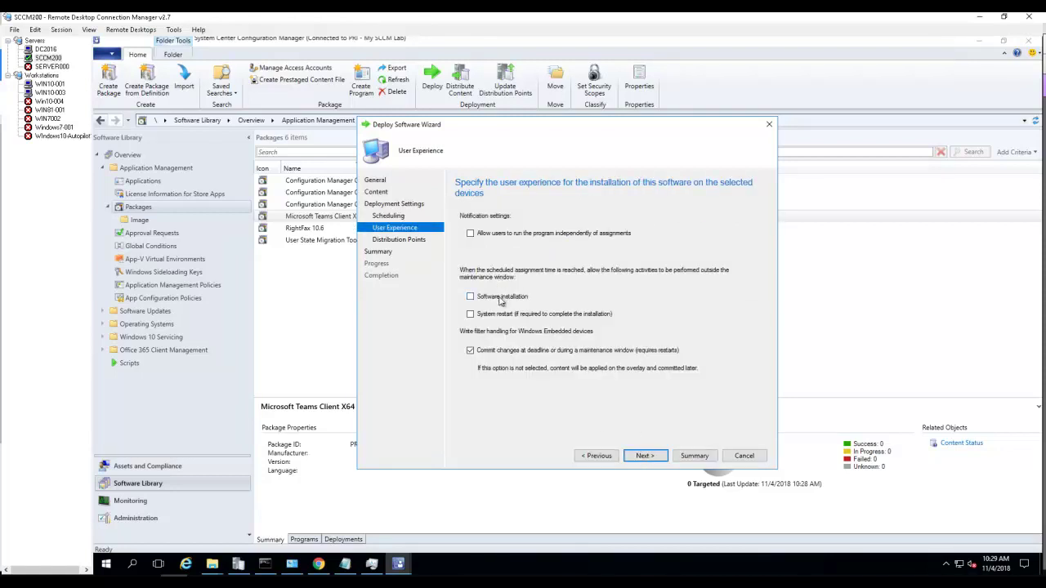
pyautogui.click(653, 460)
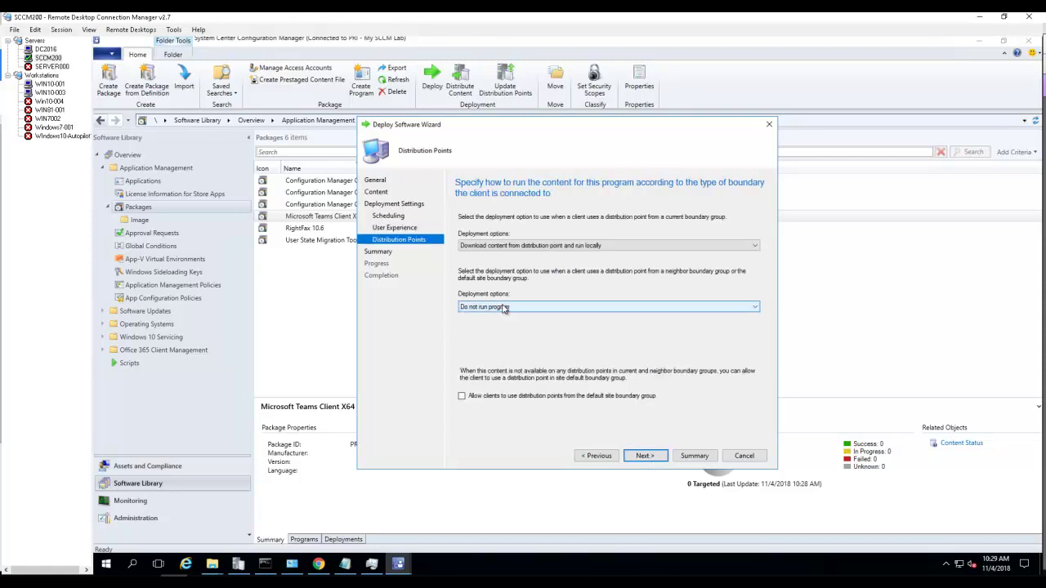
pyautogui.click(529, 308)
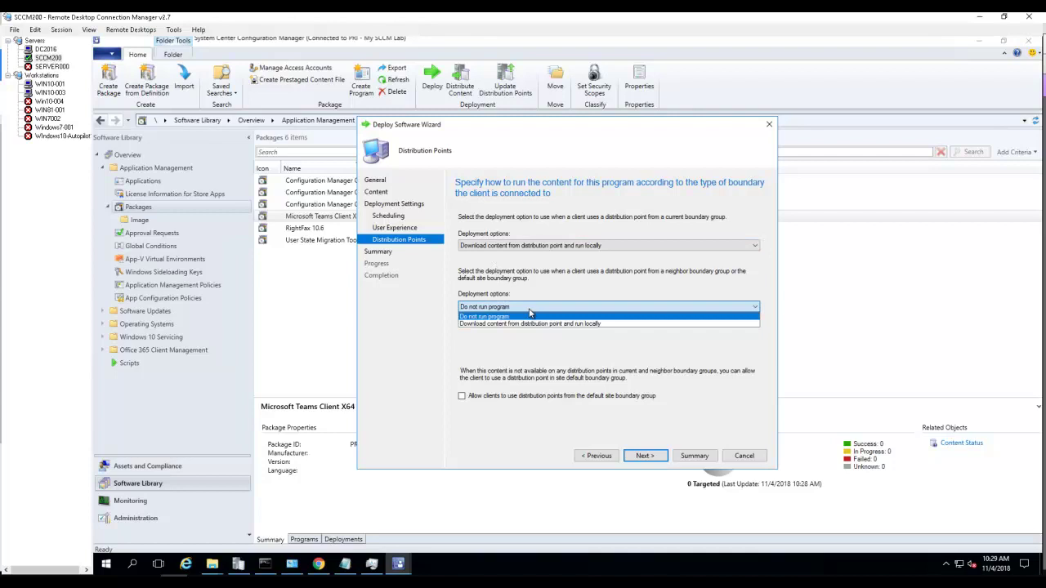
pyautogui.click(537, 325)
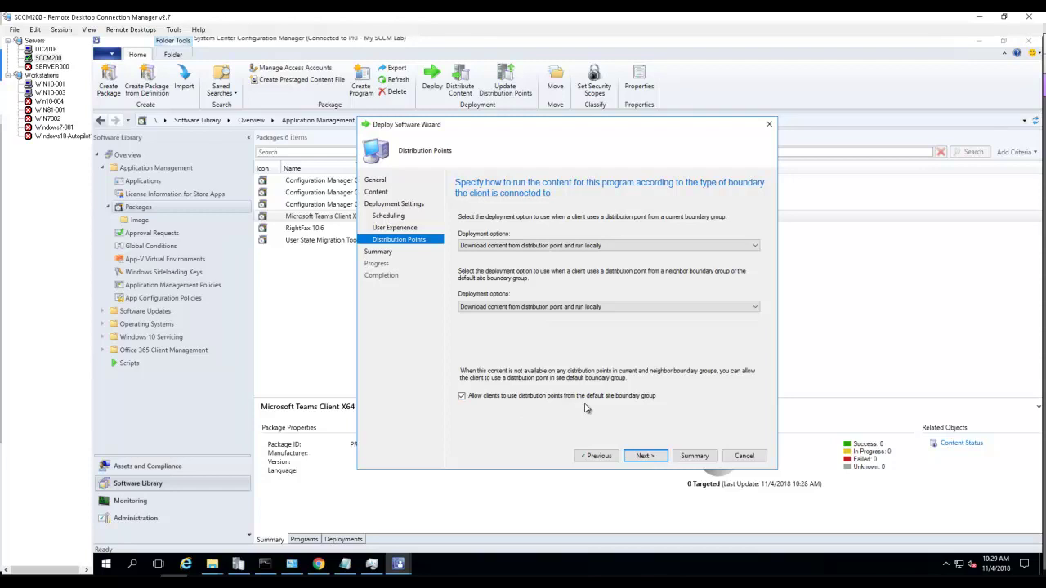
pyautogui.click(646, 457)
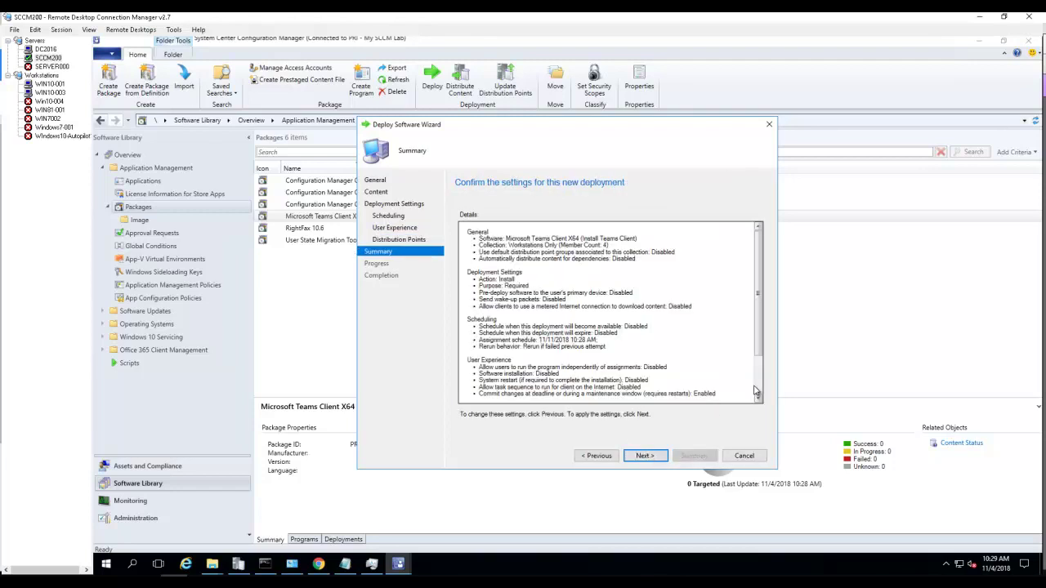
pyautogui.scroll(-3, 719, 384)
pyautogui.click(642, 456)
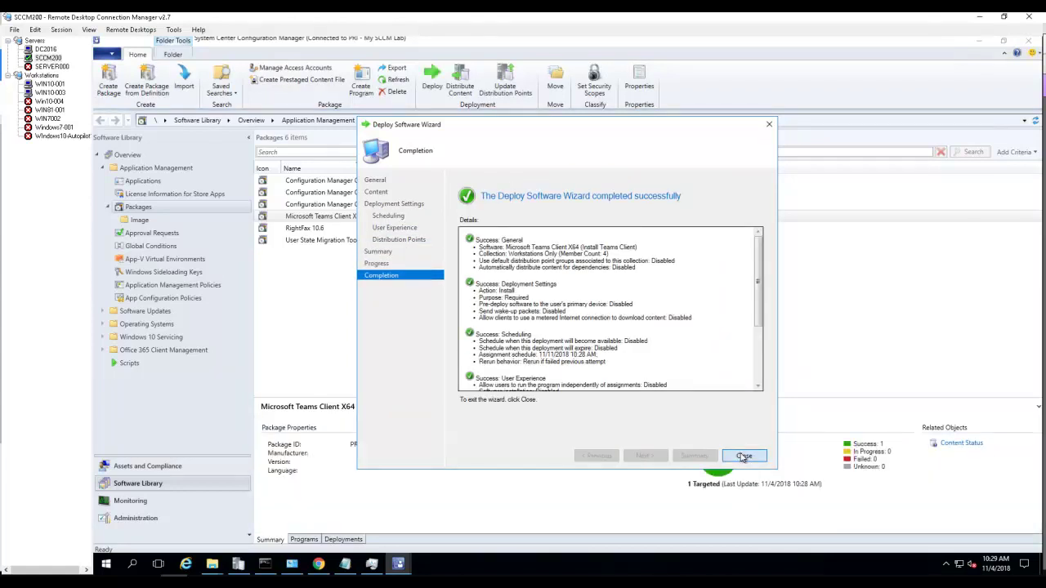
pyautogui.click(743, 456)
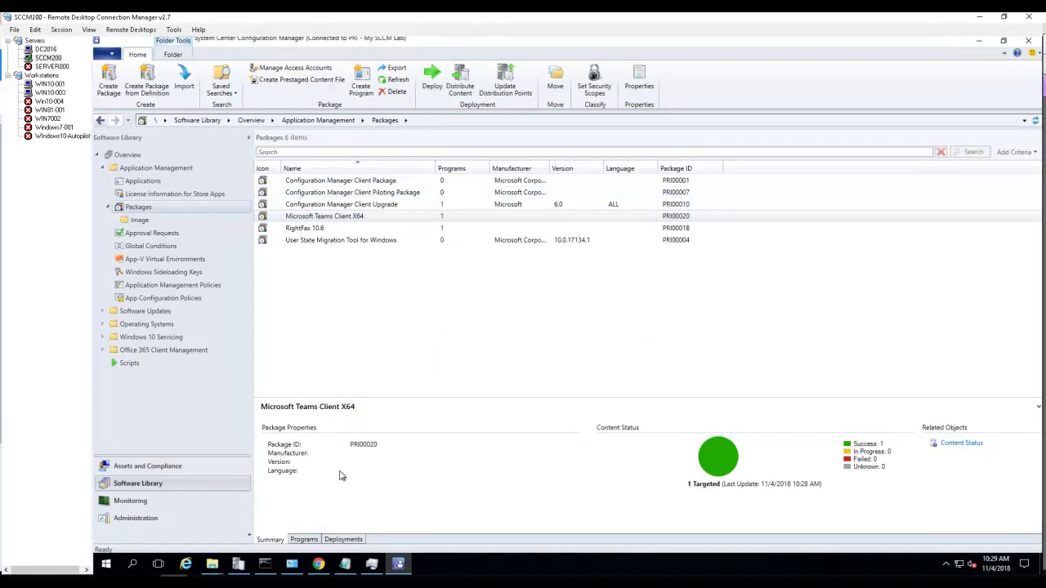
# In Chrome's Download Microsoft Teams tab, bring up the options for the Teams_windows_x64.msi download
pyautogui.moveTo(319, 564)
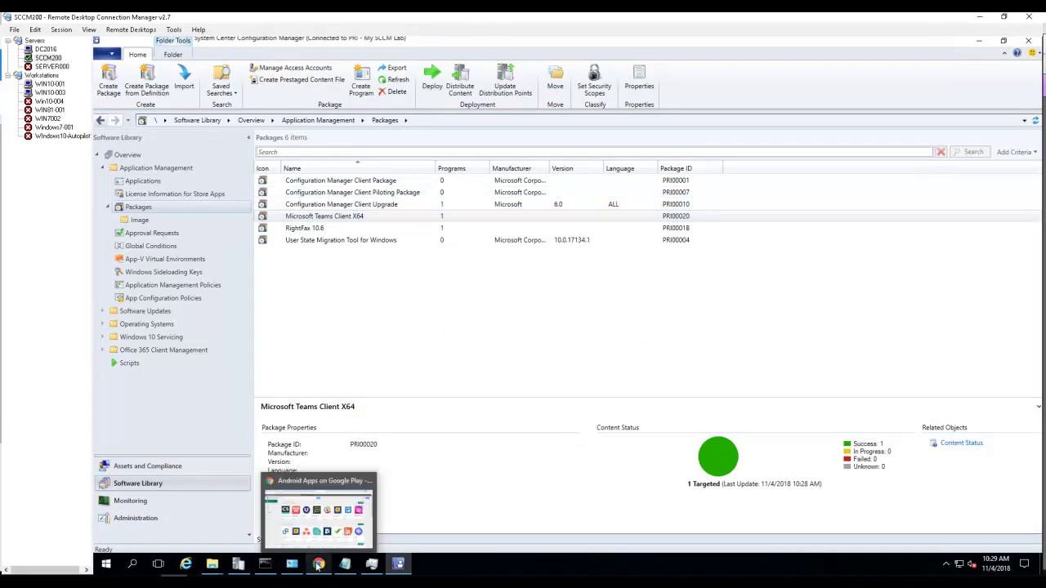
pyautogui.click(319, 523)
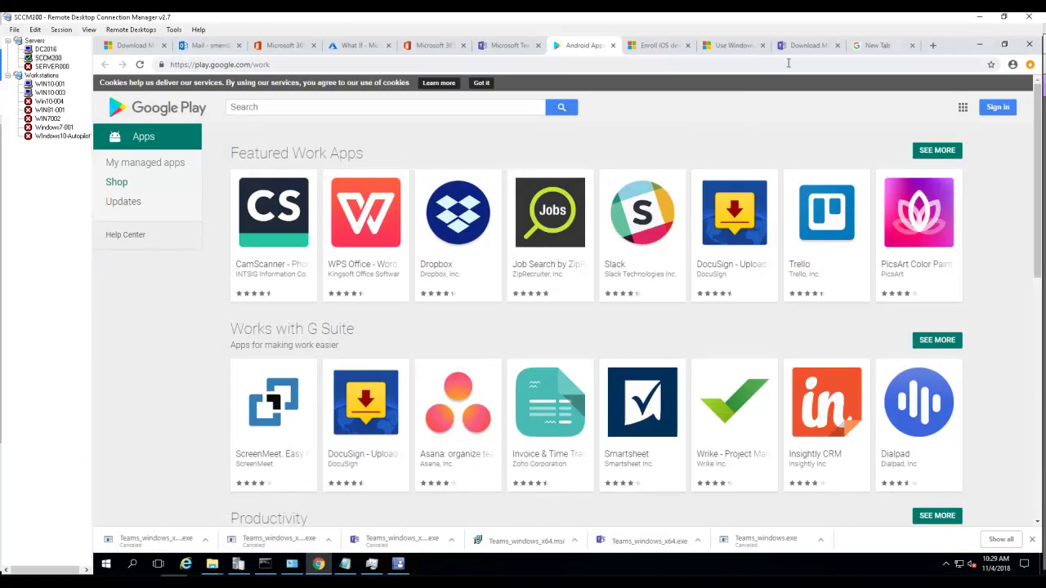
pyautogui.click(807, 46)
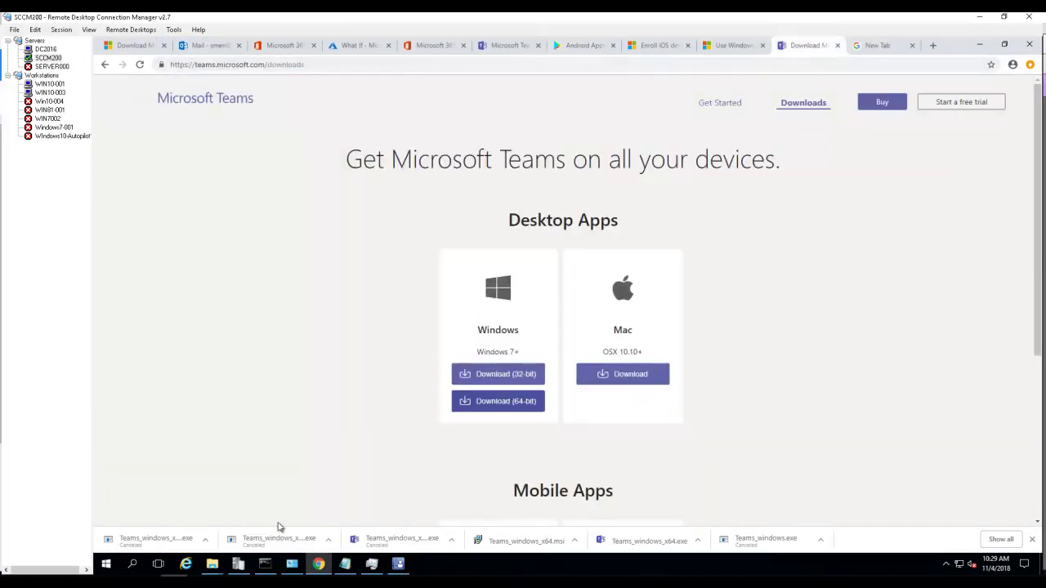
pyautogui.click(576, 541)
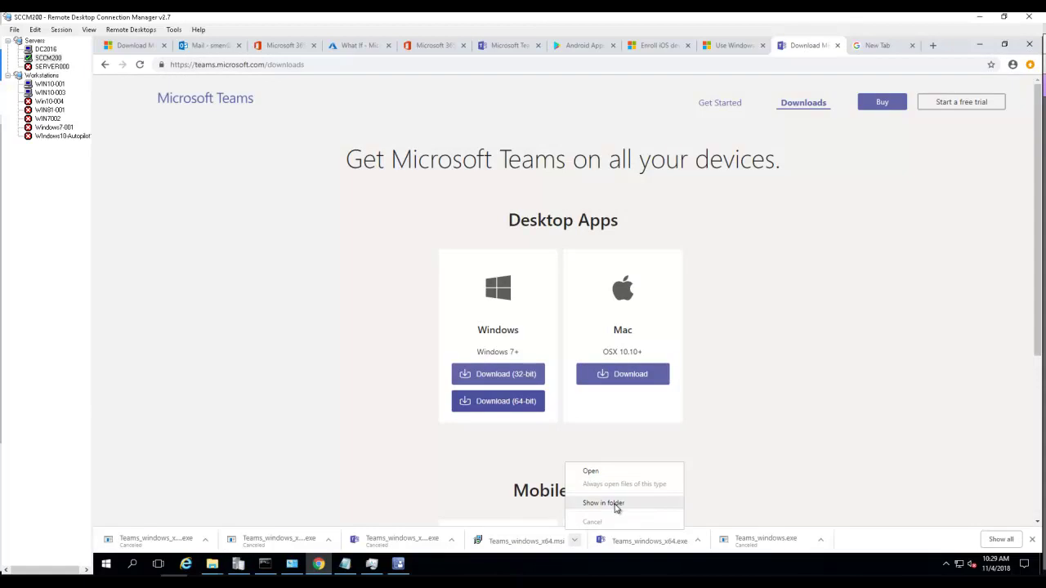
# Move Teams_windows_x64.msi from ChromeDownload into the MicrosoftTeamsClient\msix64 share folder
pyautogui.click(616, 504)
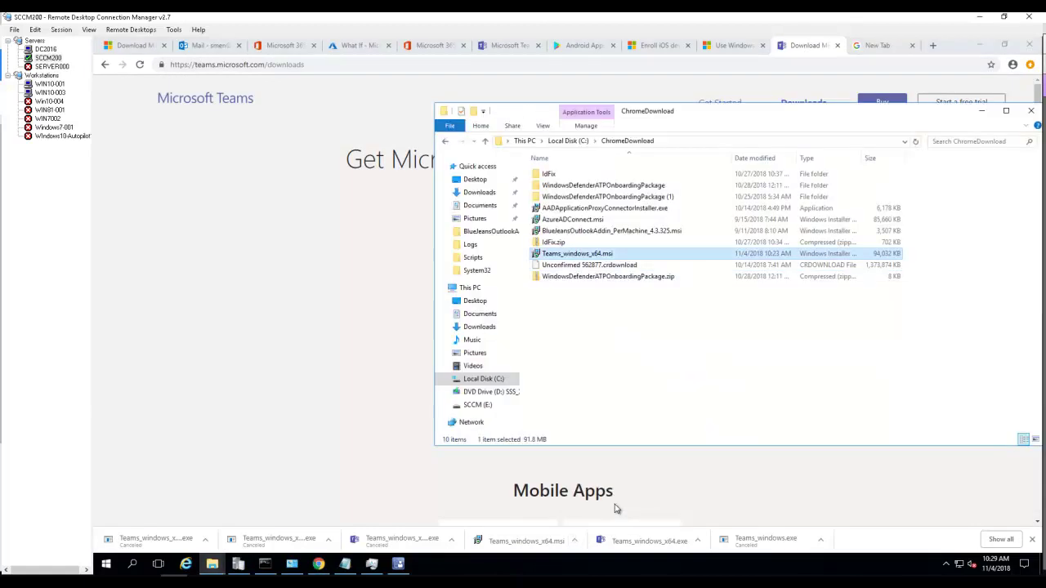
pyautogui.rightClick(596, 254)
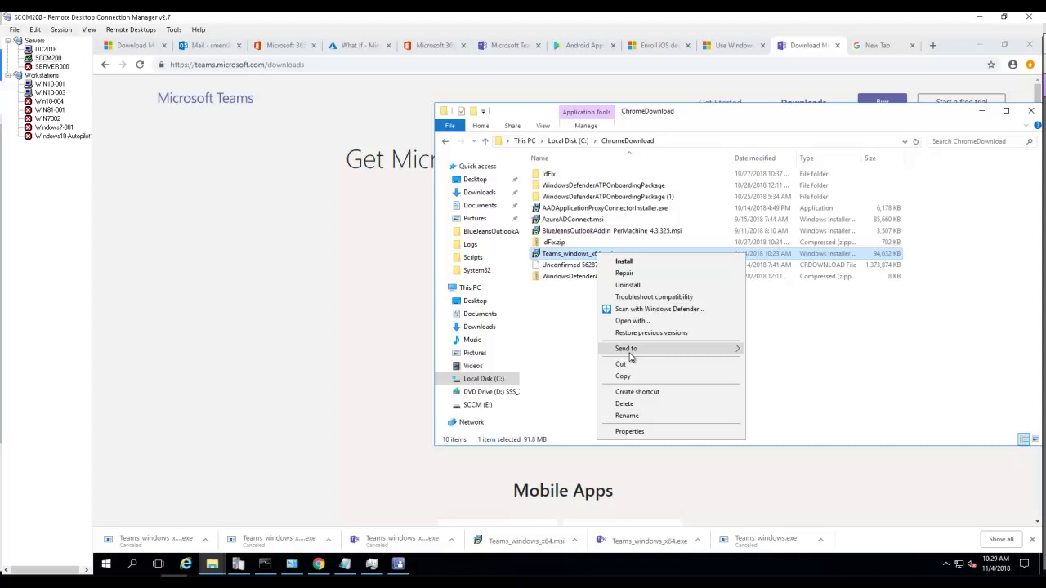
pyautogui.click(630, 364)
pyautogui.click(212, 564)
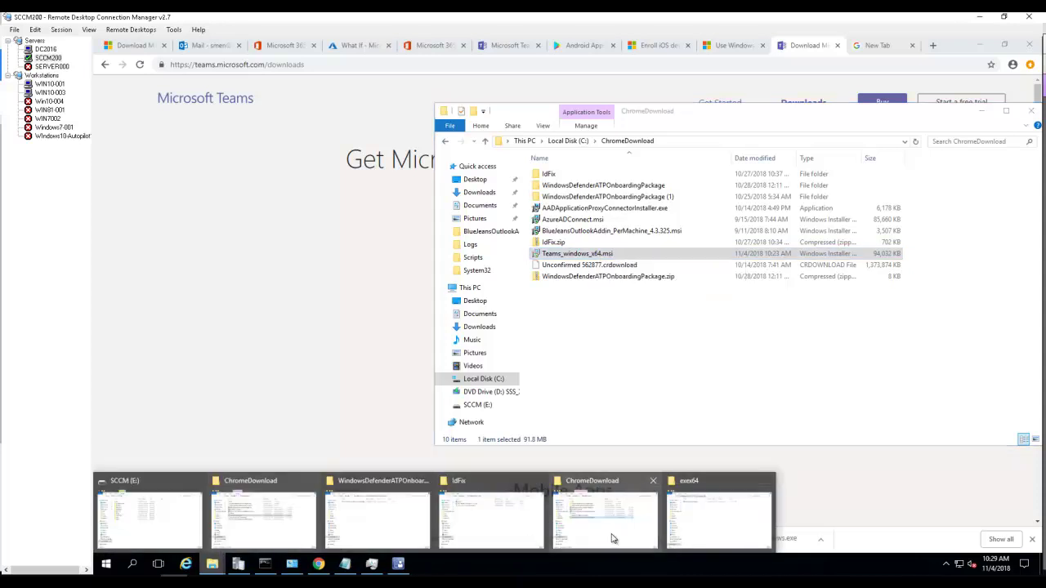
pyautogui.click(705, 535)
pyautogui.click(553, 142)
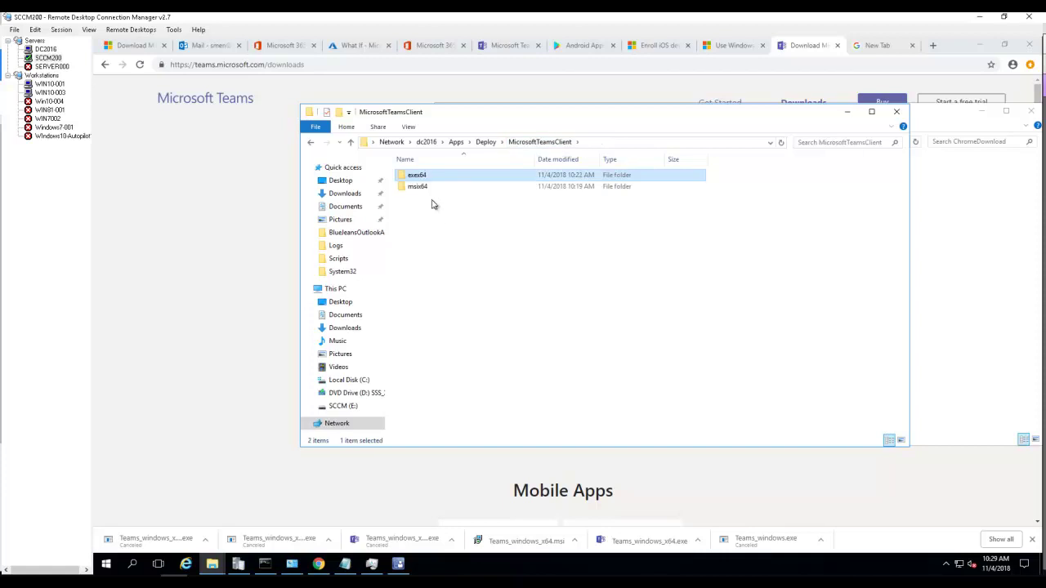
pyautogui.doubleClick(426, 189)
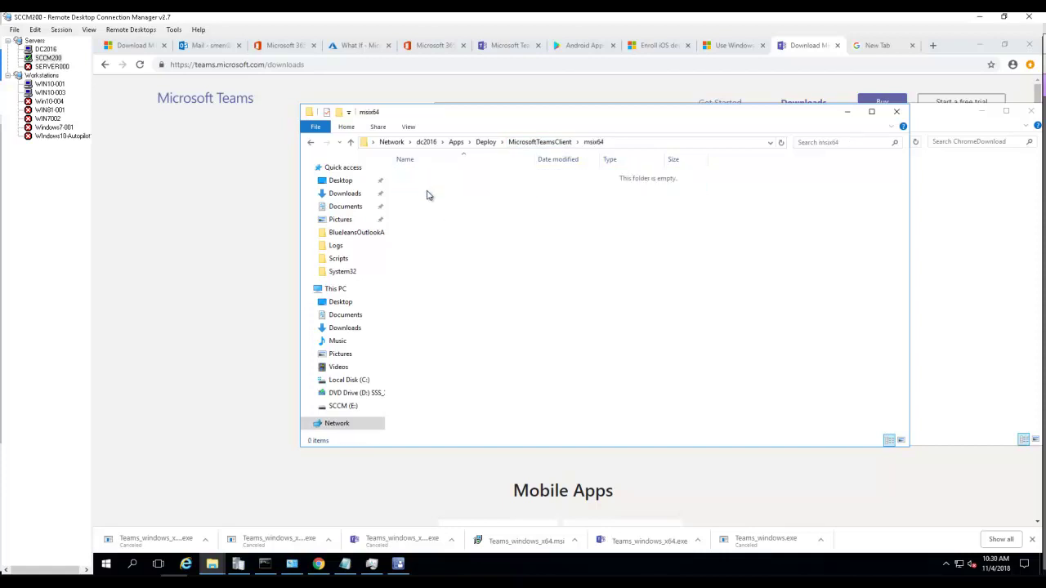
pyautogui.rightClick(427, 195)
pyautogui.click(464, 273)
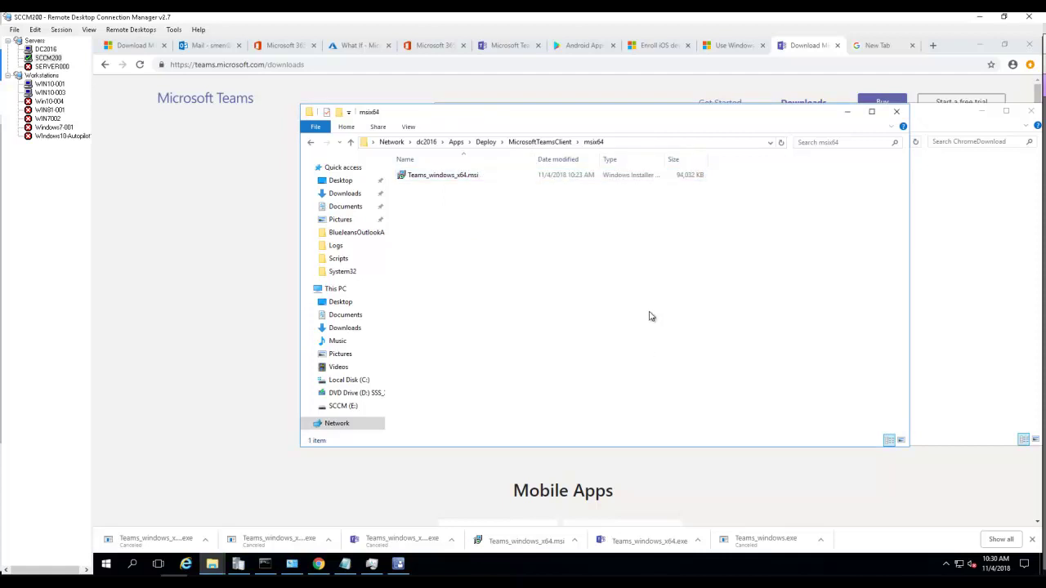
# Copy the msix64 folder path and return to Configuration Manager
pyautogui.click(626, 145)
pyautogui.hotkey('ctrl', 'c')
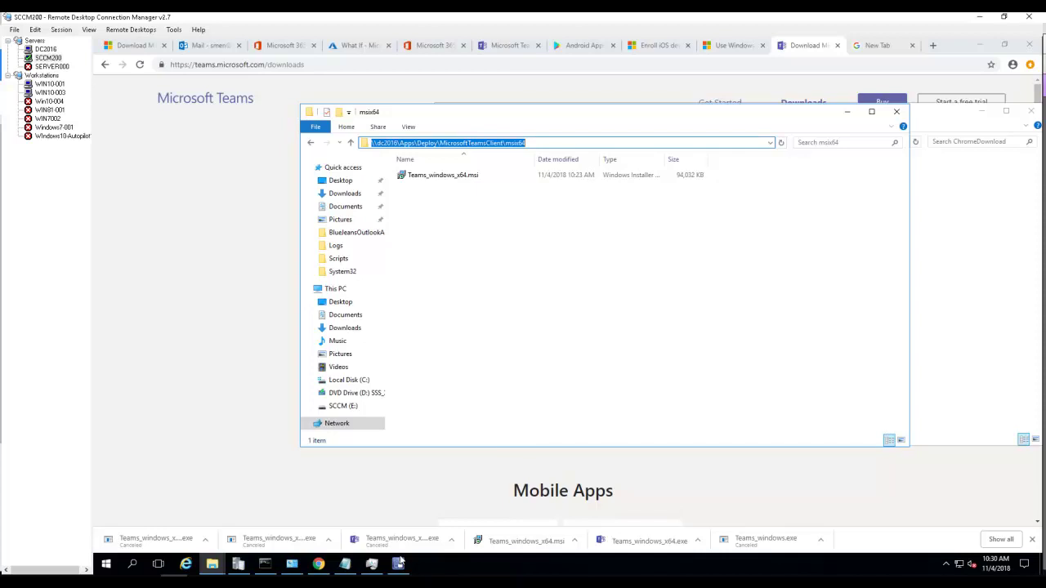
pyautogui.moveTo(403, 564)
pyautogui.click(370, 527)
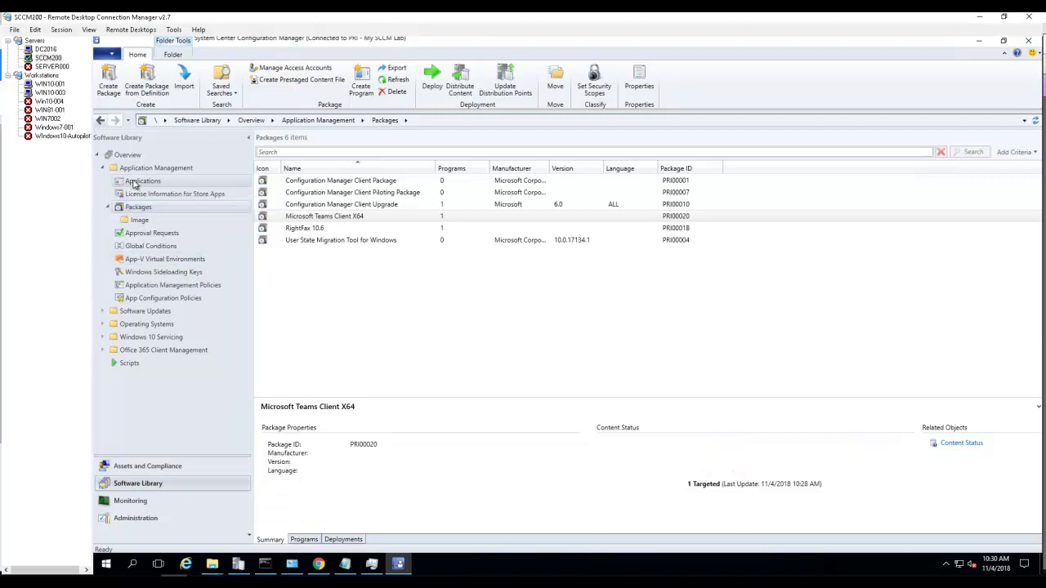
# Create a new application from Teams_windows_x64.msi, pasting the msix64 share path to locate it
pyautogui.rightClick(135, 181)
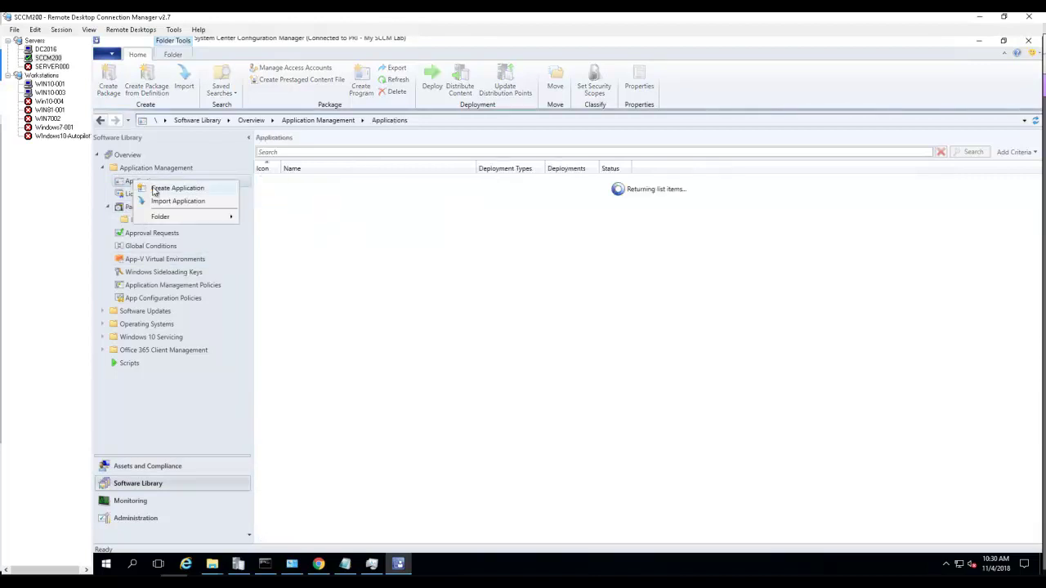
pyautogui.click(174, 188)
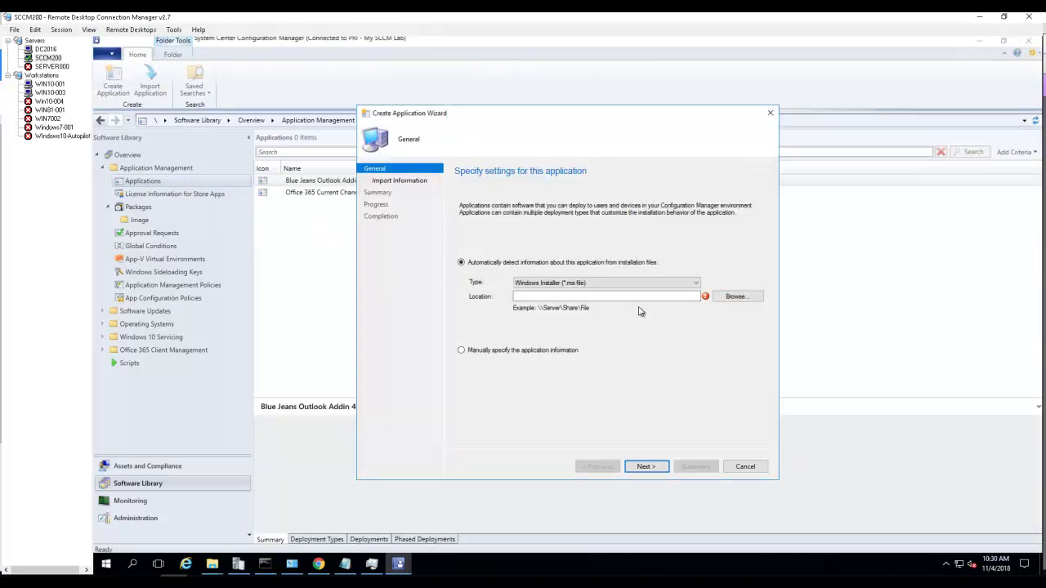
pyautogui.click(747, 299)
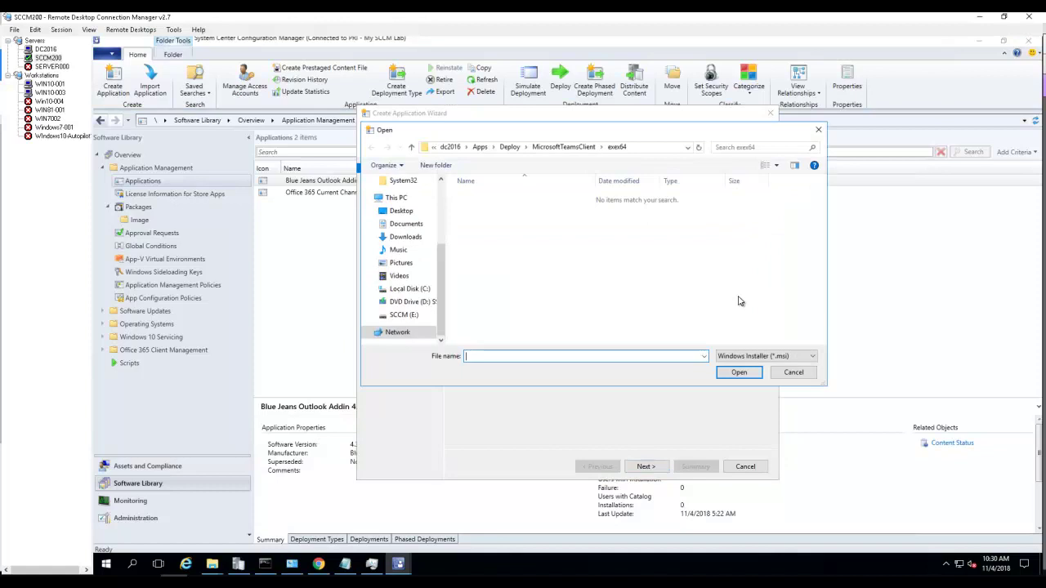
pyautogui.click(651, 153)
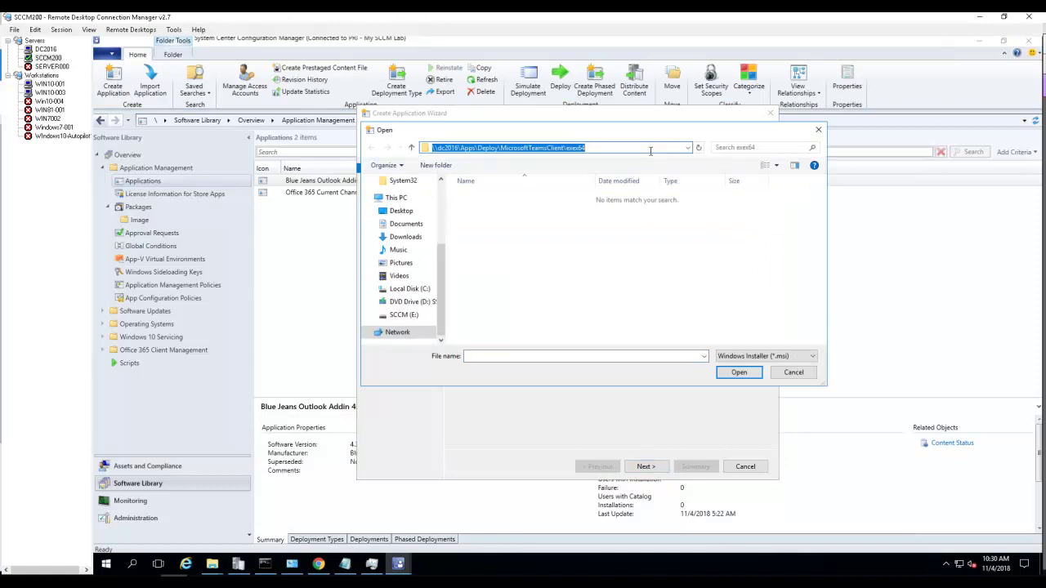
pyautogui.hotkey('ctrl', 'v')
pyautogui.press('Return')
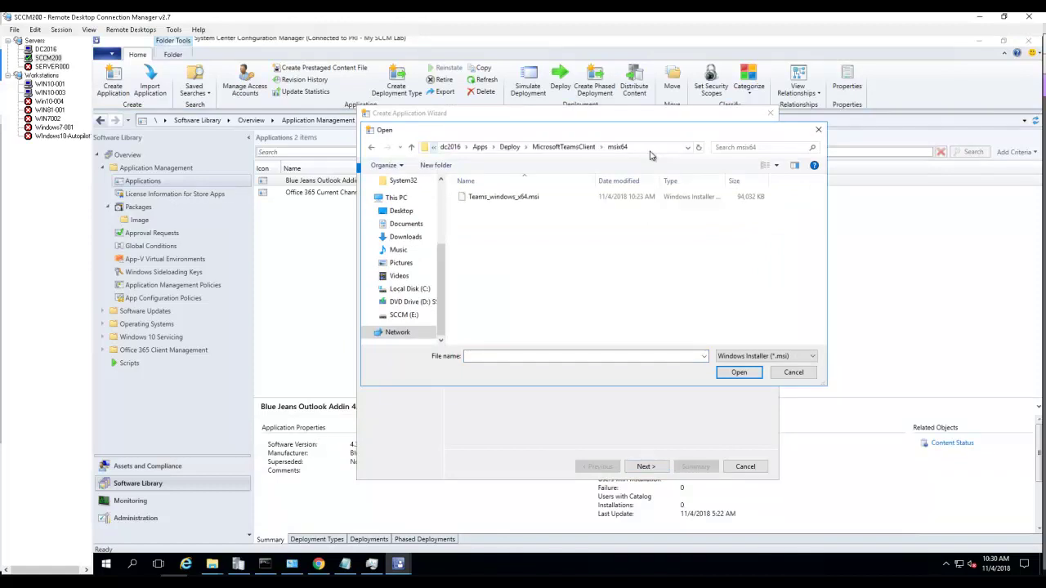
pyautogui.doubleClick(531, 197)
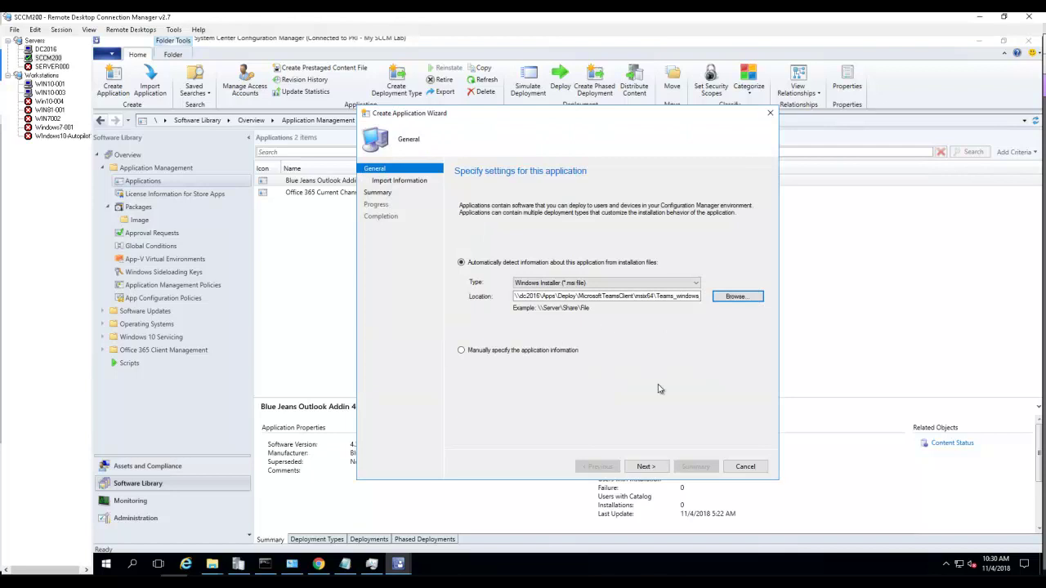
pyautogui.click(647, 469)
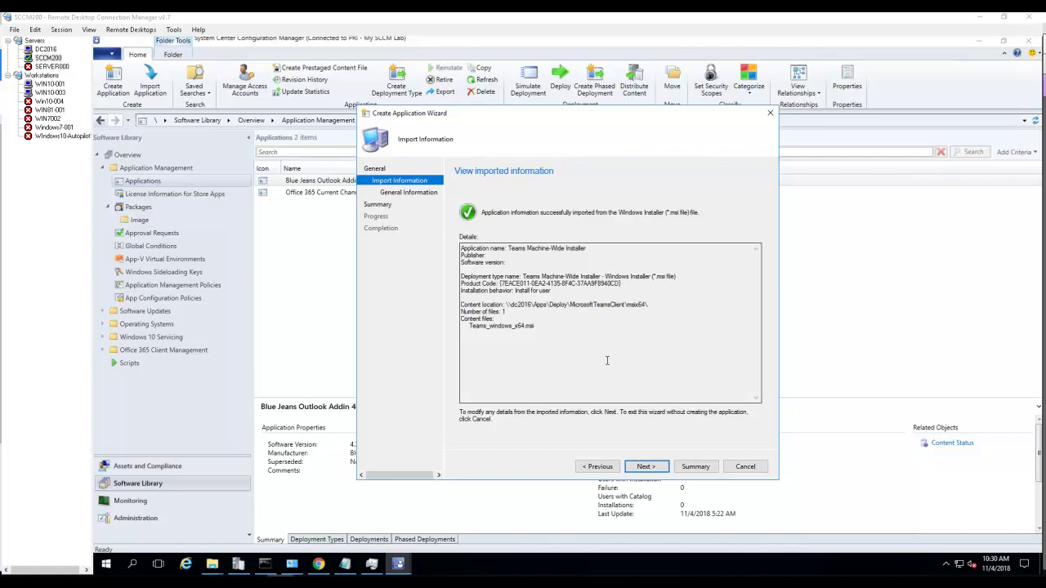
# Name the application 'Microsoft Teams Client MSI version' and set its install behavior to Install for system
pyautogui.click(645, 466)
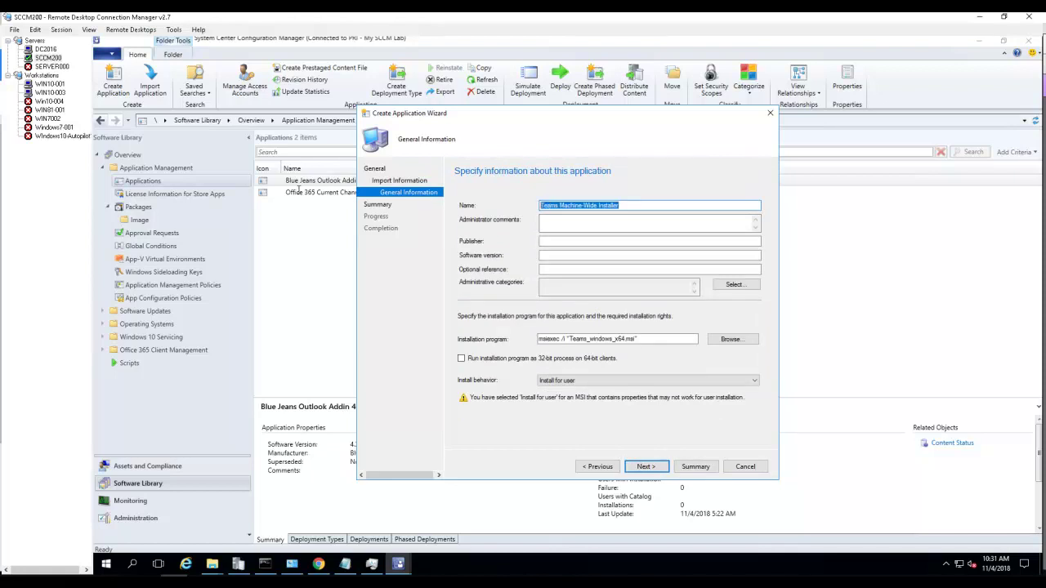
pyautogui.write('M')
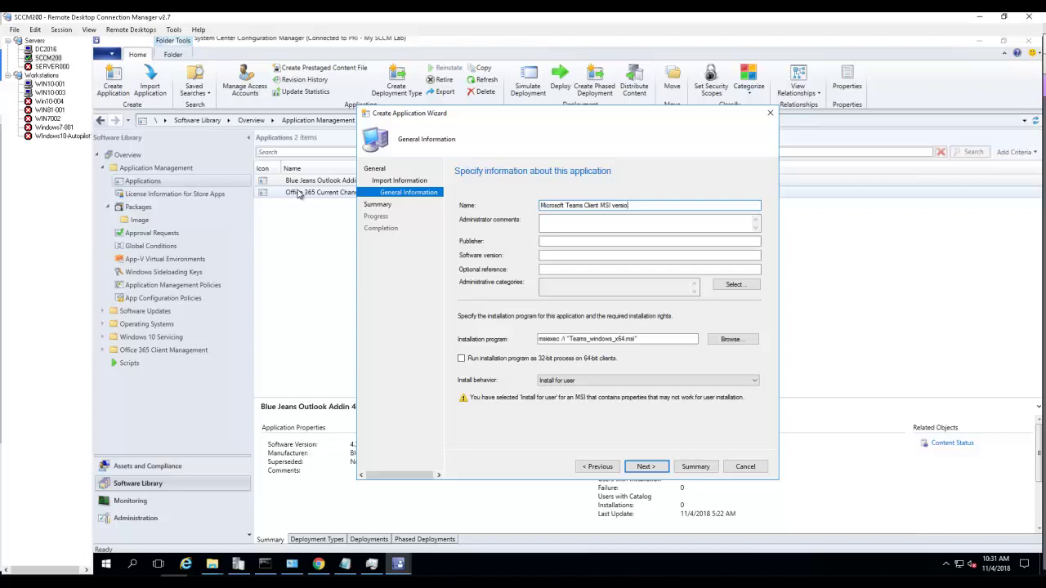
pyautogui.click(657, 339)
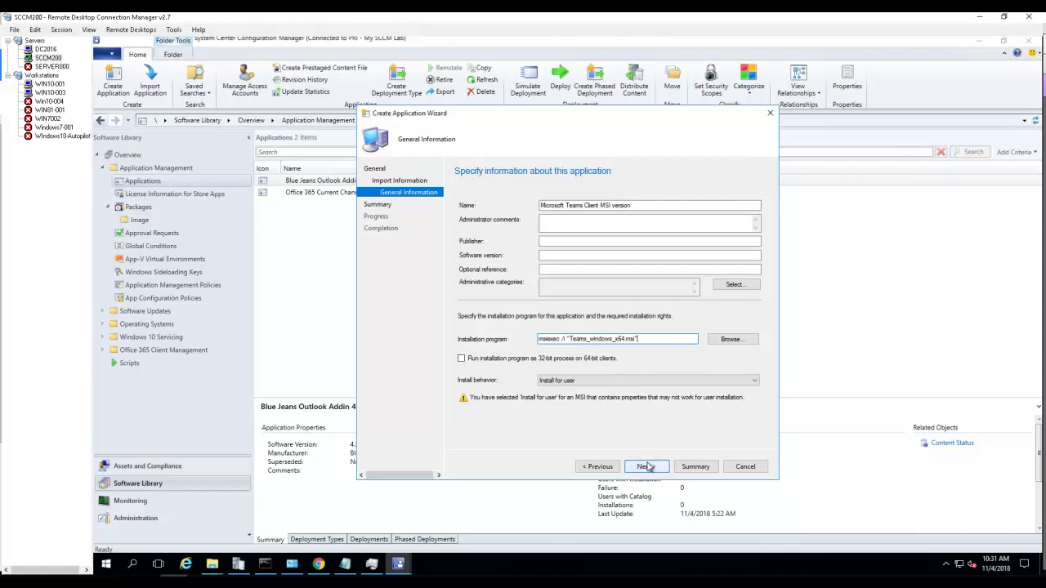
pyautogui.click(570, 383)
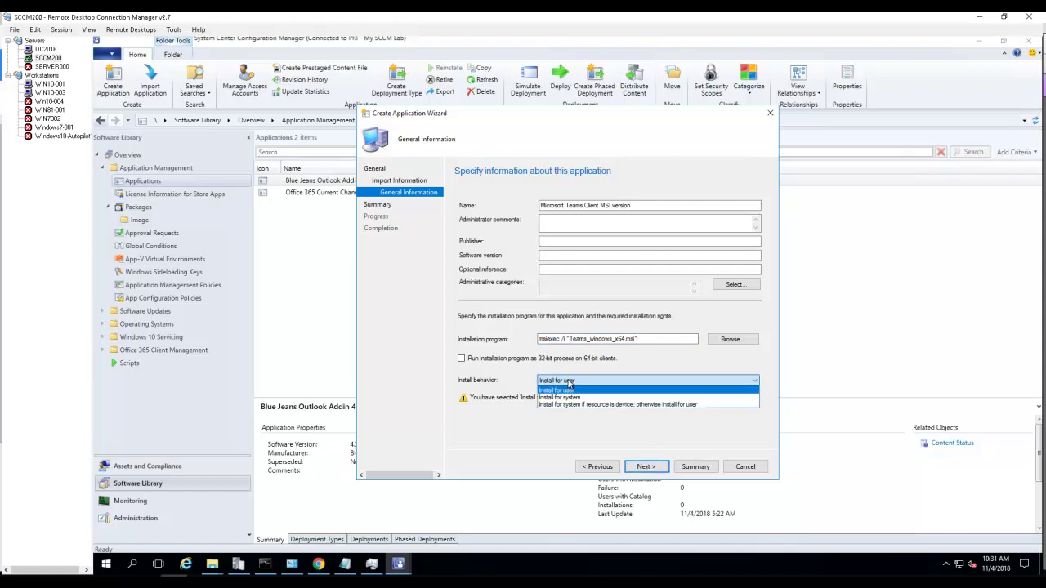
pyautogui.click(576, 398)
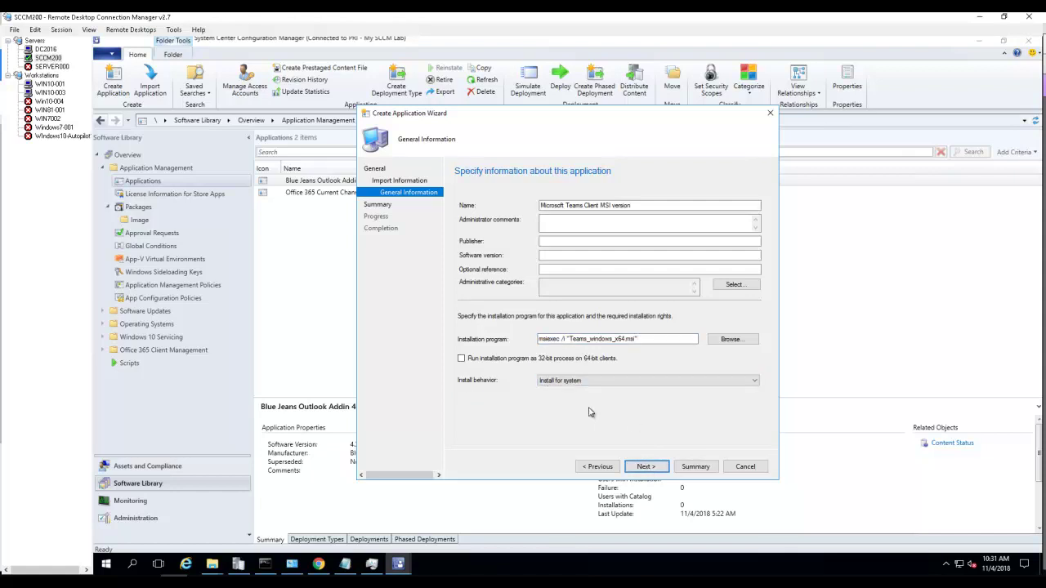
pyautogui.click(644, 467)
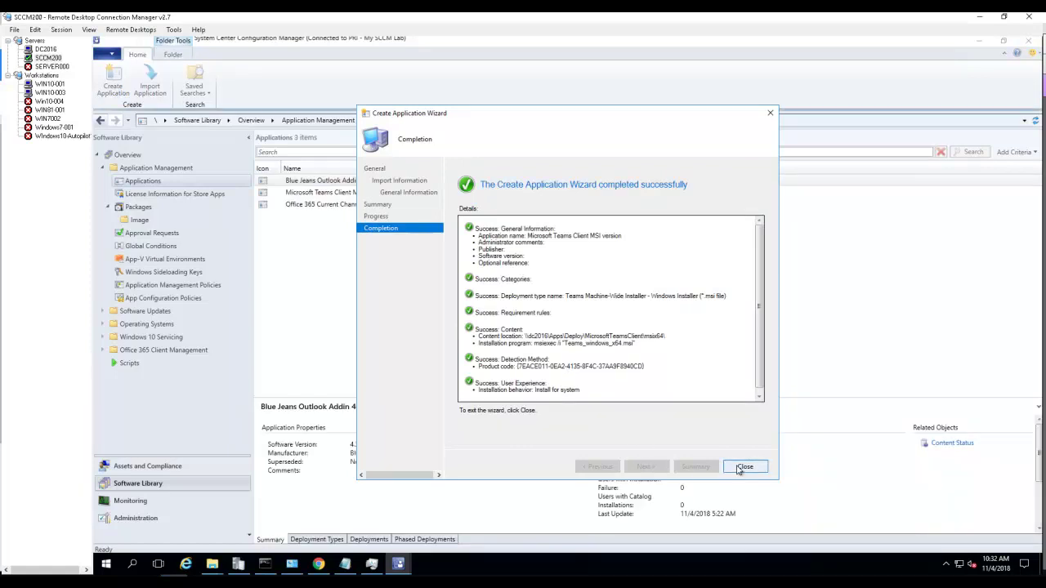
# Close the application wizard and start distributing content for Microsoft Teams Client MSI version
pyautogui.click(743, 467)
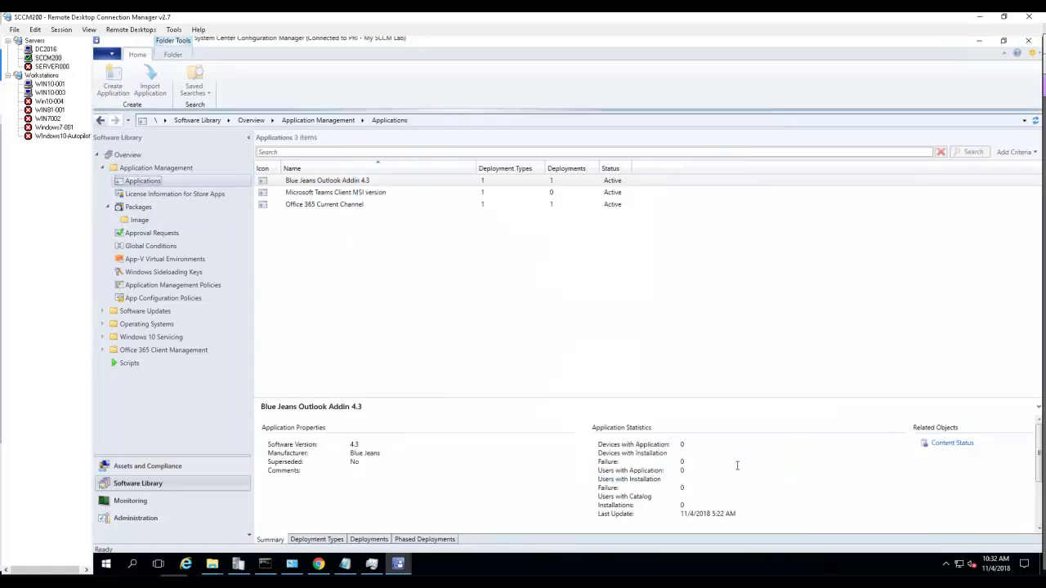
pyautogui.click(326, 194)
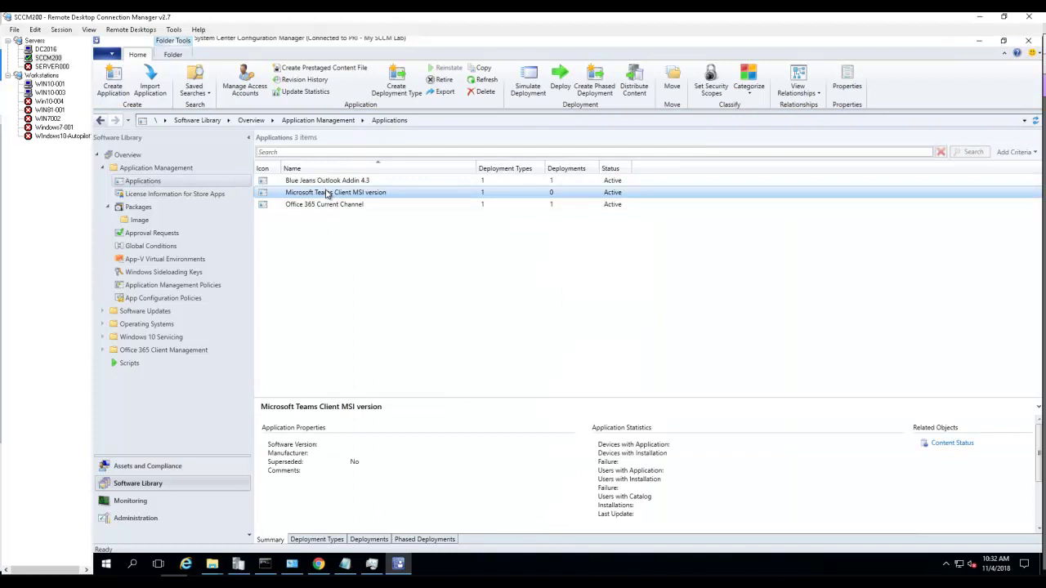
pyautogui.rightClick(327, 194)
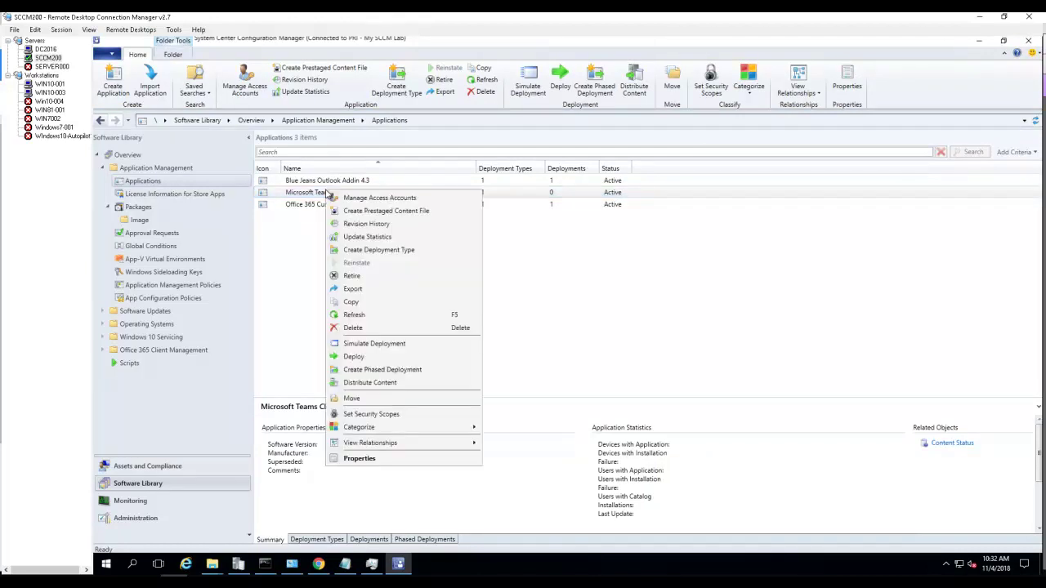
pyautogui.click(389, 384)
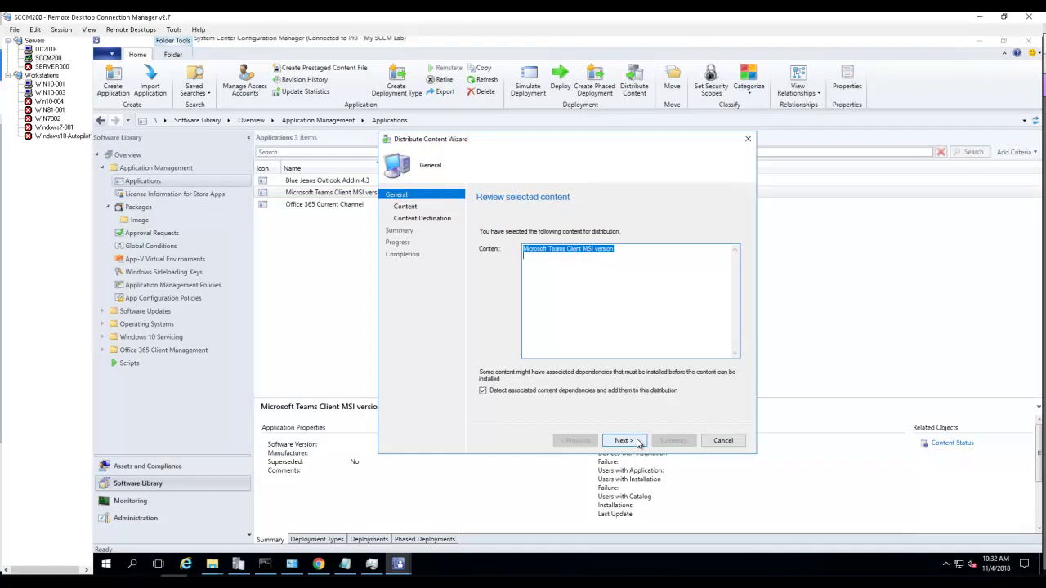
pyautogui.click(639, 443)
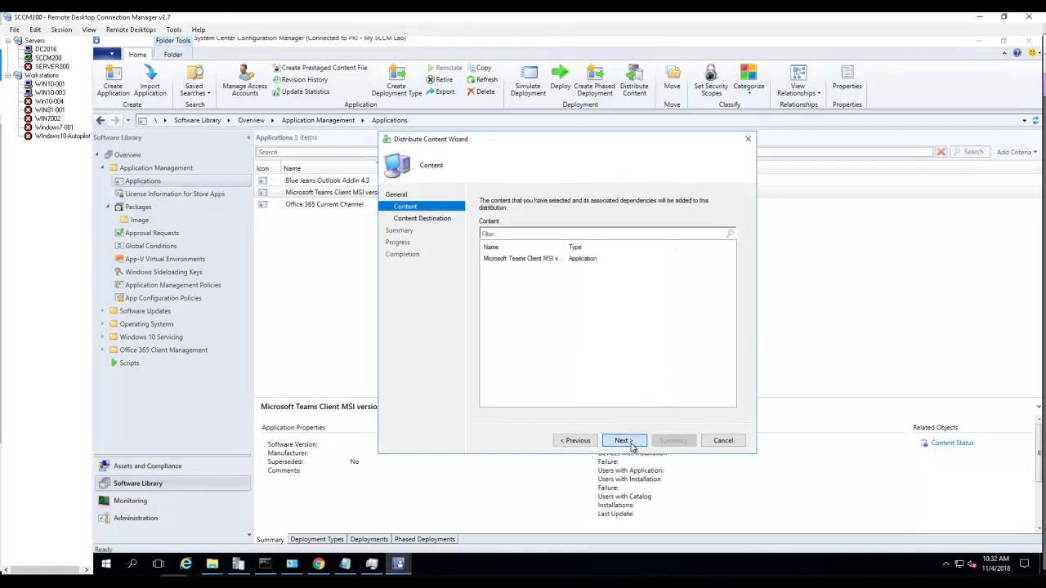
pyautogui.click(623, 442)
# Add SCCM200.O365TECHGUY.LOCAL as the distribution point and complete the distribution
pyautogui.click(728, 276)
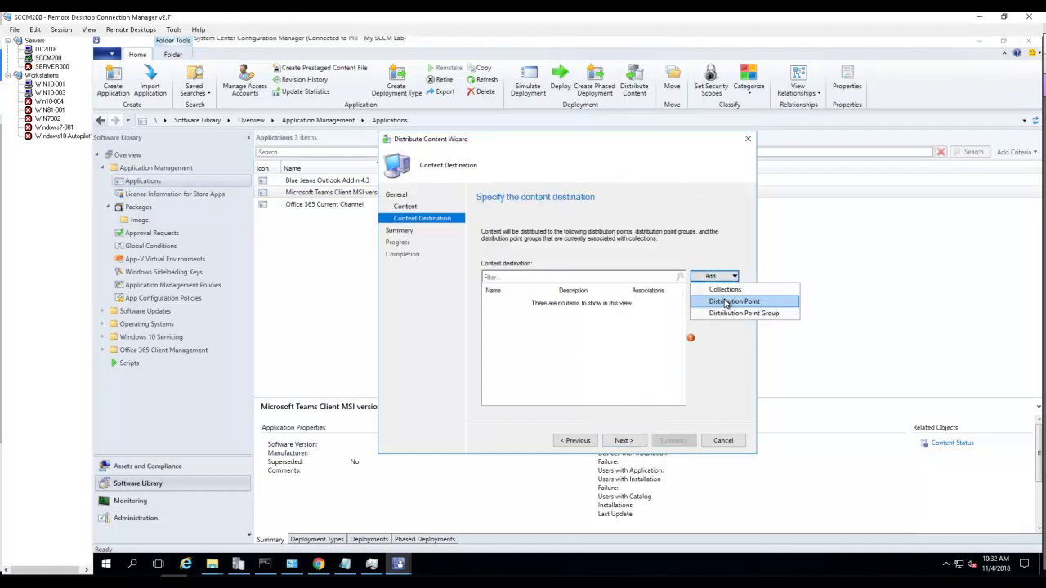
pyautogui.click(725, 301)
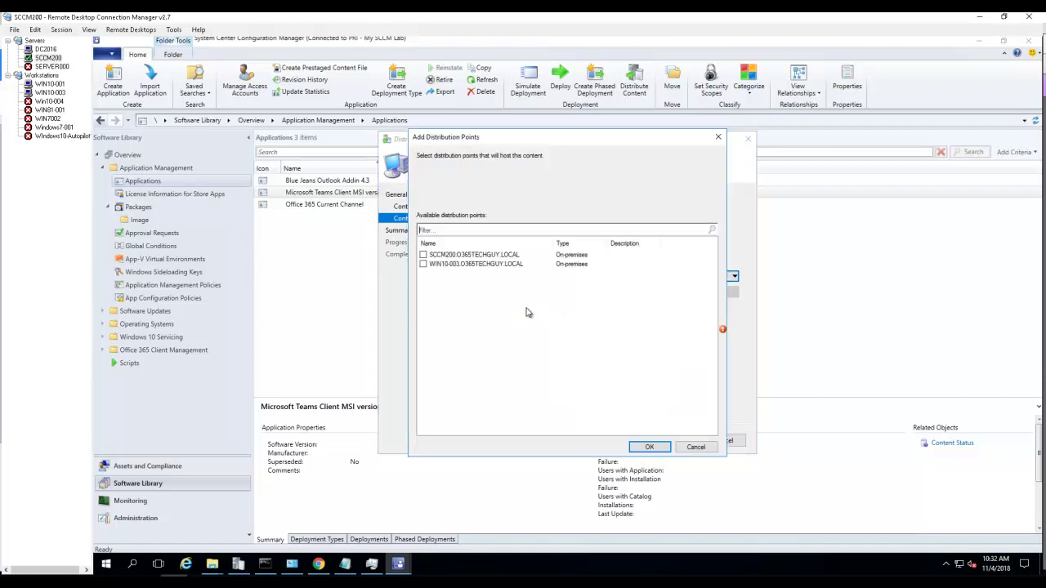
pyautogui.click(423, 255)
pyautogui.click(653, 452)
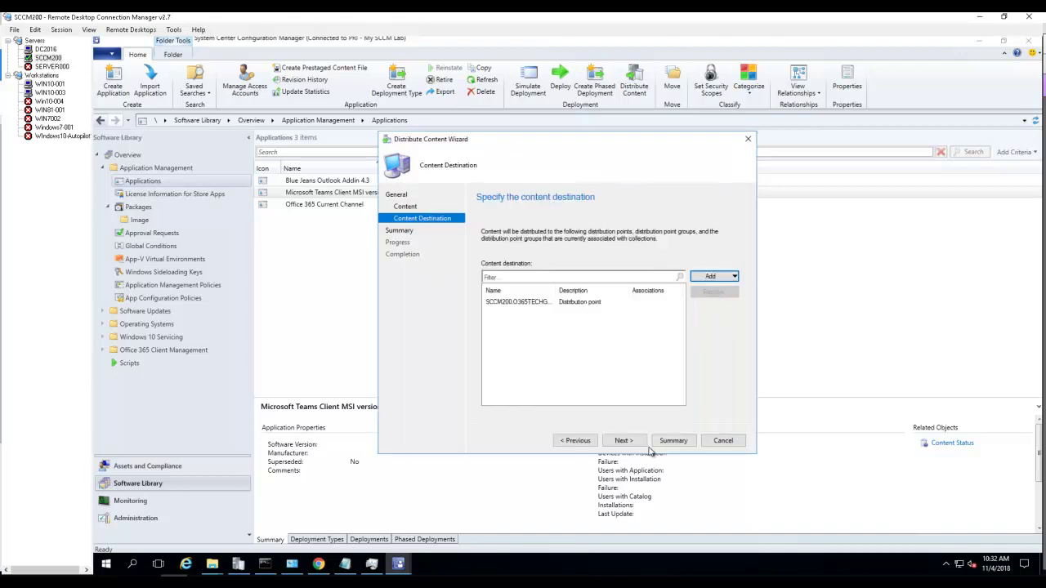
pyautogui.click(631, 442)
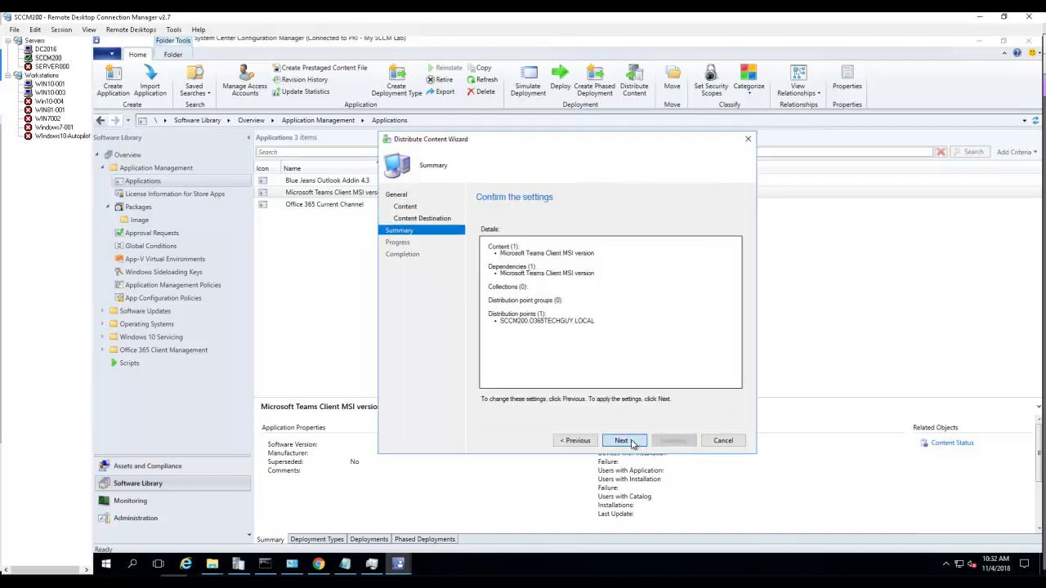
pyautogui.click(631, 442)
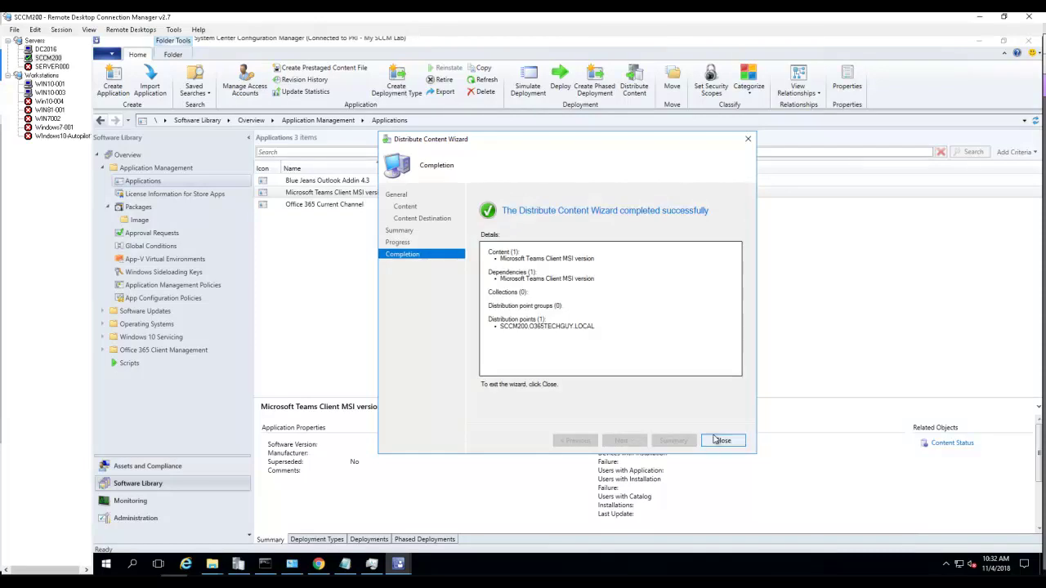
pyautogui.click(724, 442)
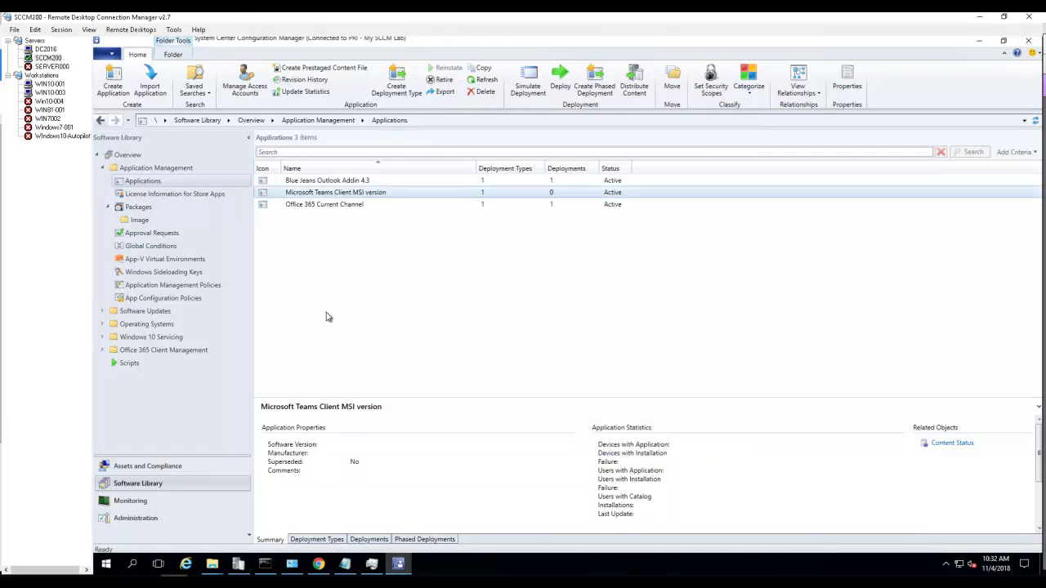
pyautogui.click(342, 192)
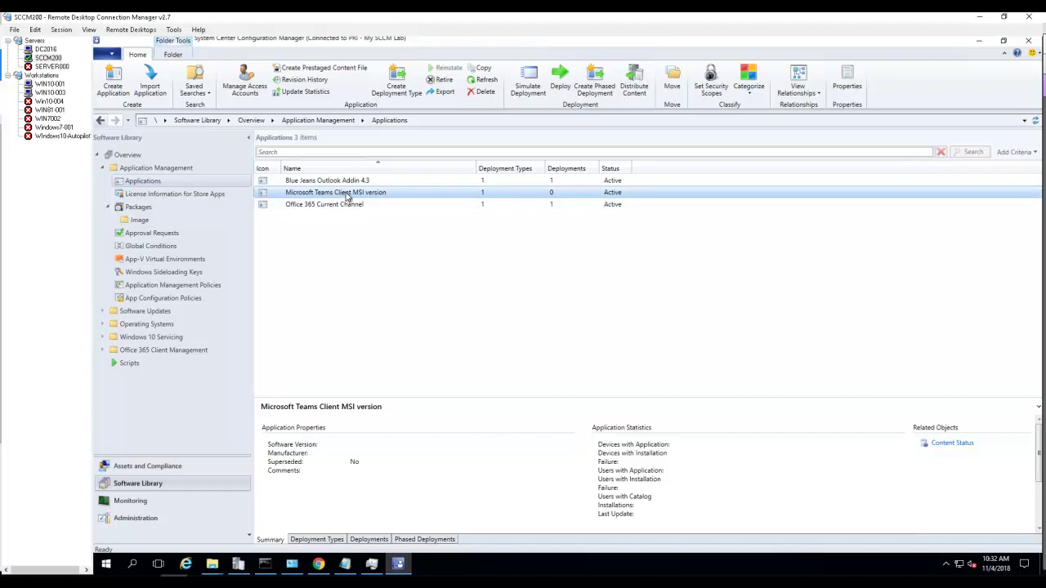
pyautogui.rightClick(347, 197)
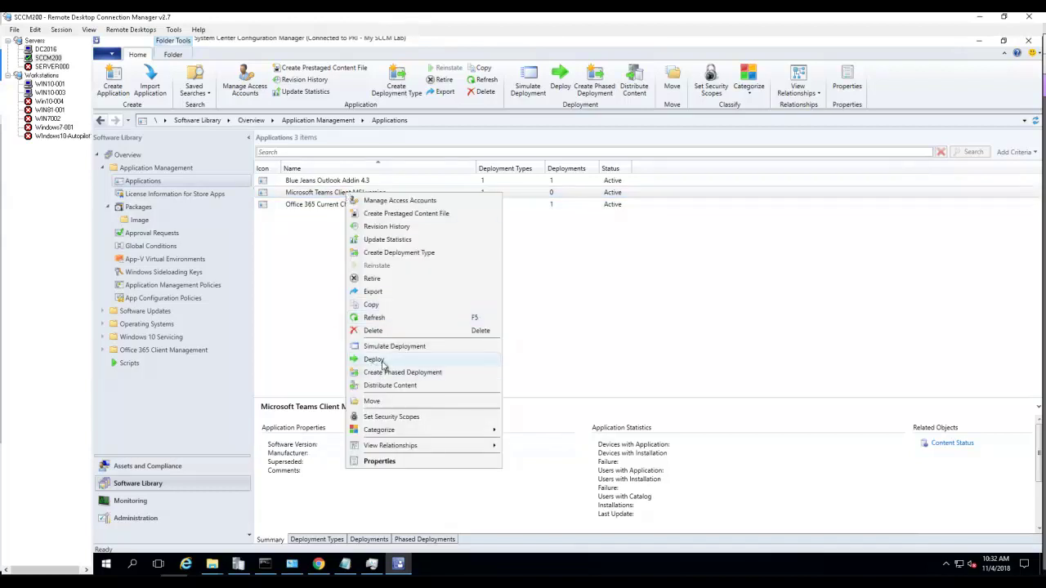
pyautogui.click(711, 372)
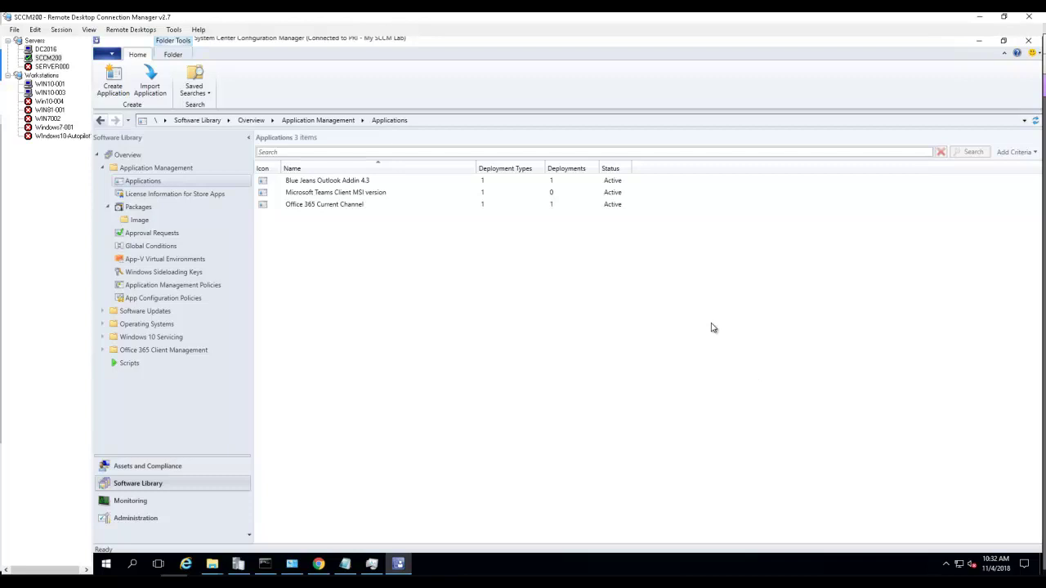